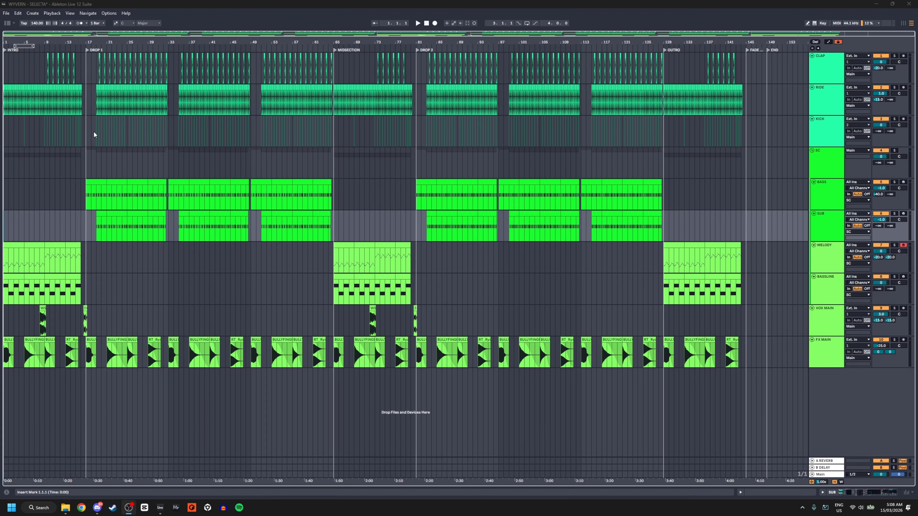
Audition the KICK track soloed from bar 19 and examine its EQ Eight and Glue Compressor settings.
{"action": "scroll", "coordinate": [92, 129], "scroll_direction": "up", "scroll_amount": 5, "text": "ctrl"}
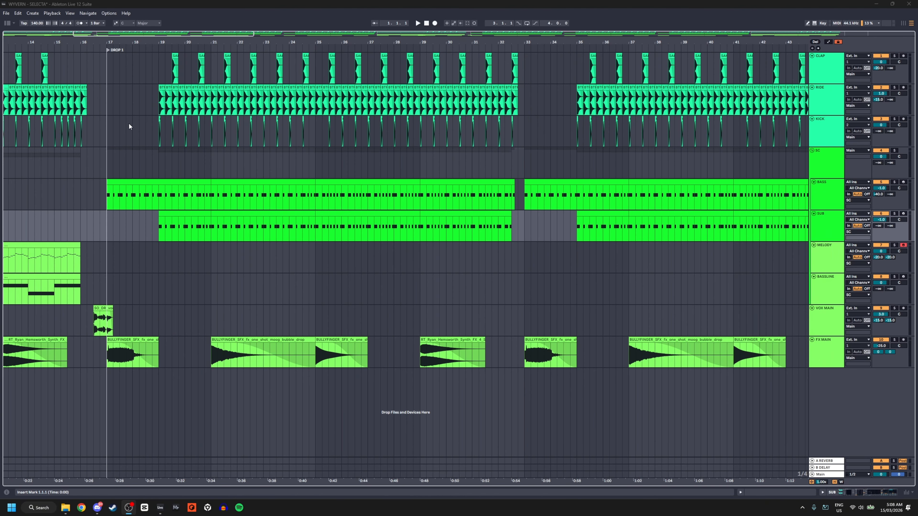
{"action": "scroll", "coordinate": [127, 130], "scroll_direction": "up", "scroll_amount": 2, "text": "ctrl"}
{"action": "left_click", "coordinate": [200, 131]}
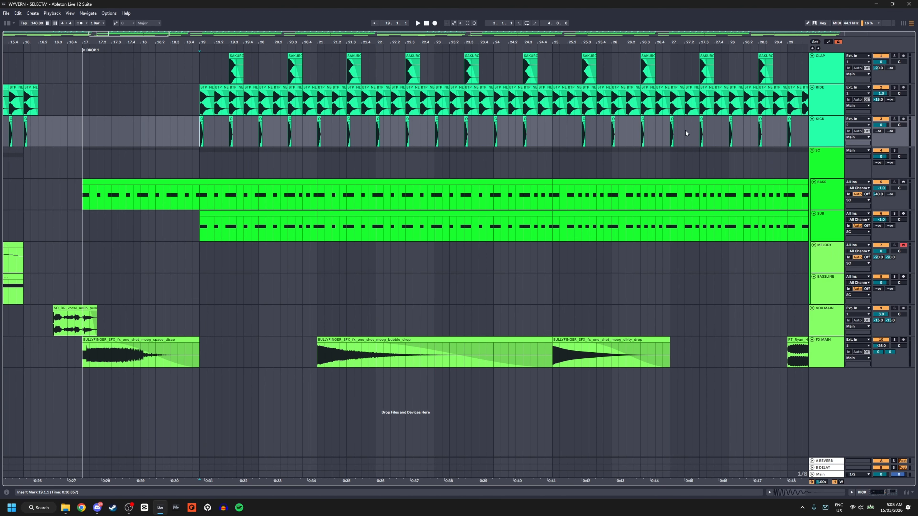
{"action": "key", "text": "ctrl+alt+l"}
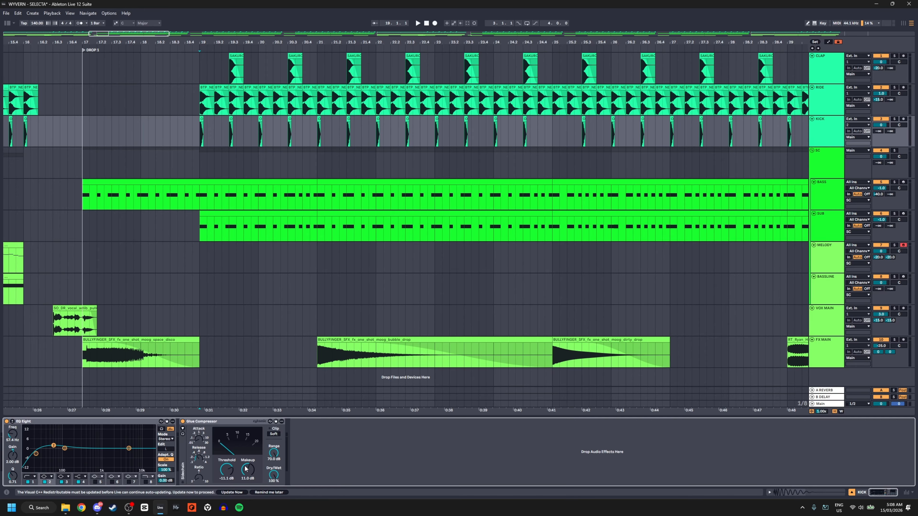
{"action": "left_click", "coordinate": [198, 137]}
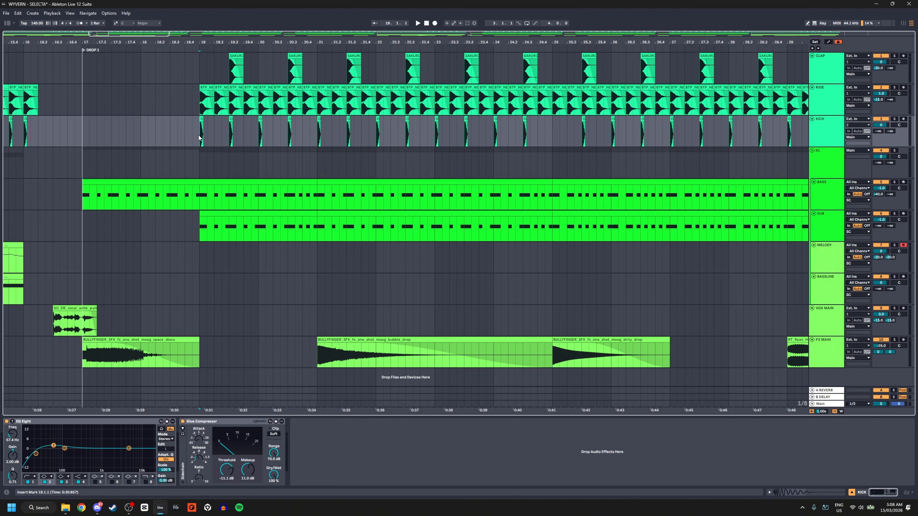
{"action": "key", "text": "space"}
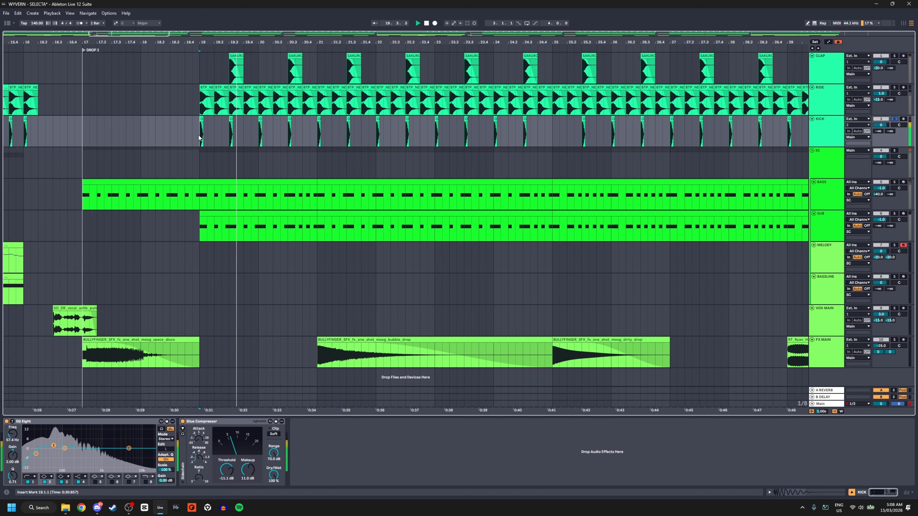
{"action": "key", "text": "space"}
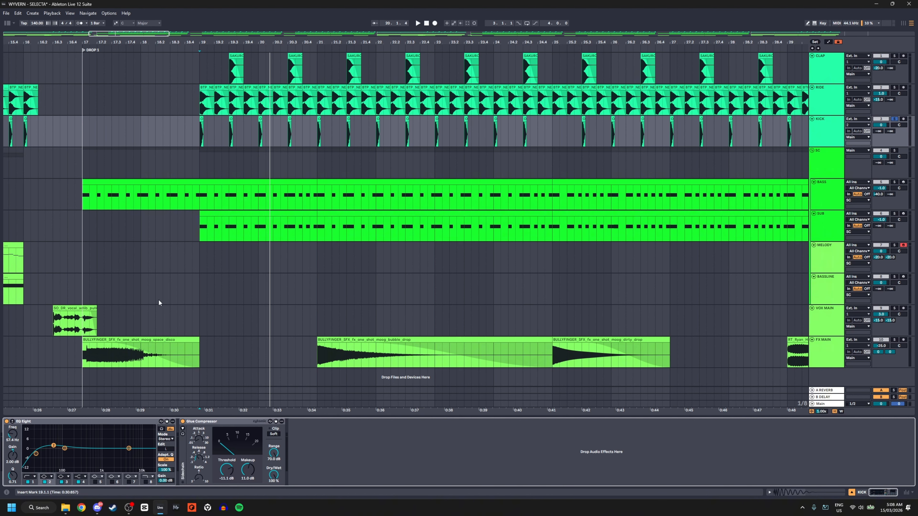
Audition the CLAP track soloed from its first hit after DROP 1 and examine its EQ Eight curve and Glue Compressor settings.
{"action": "left_click", "coordinate": [203, 113]}
{"action": "left_click", "coordinate": [229, 68]}
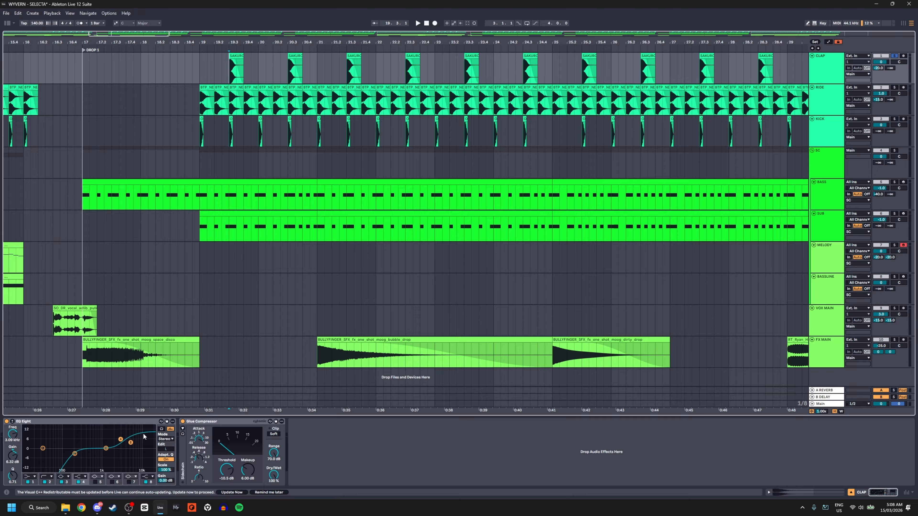
{"action": "left_click_drag", "start_coordinate": [110, 431], "coordinate": [141, 447]}
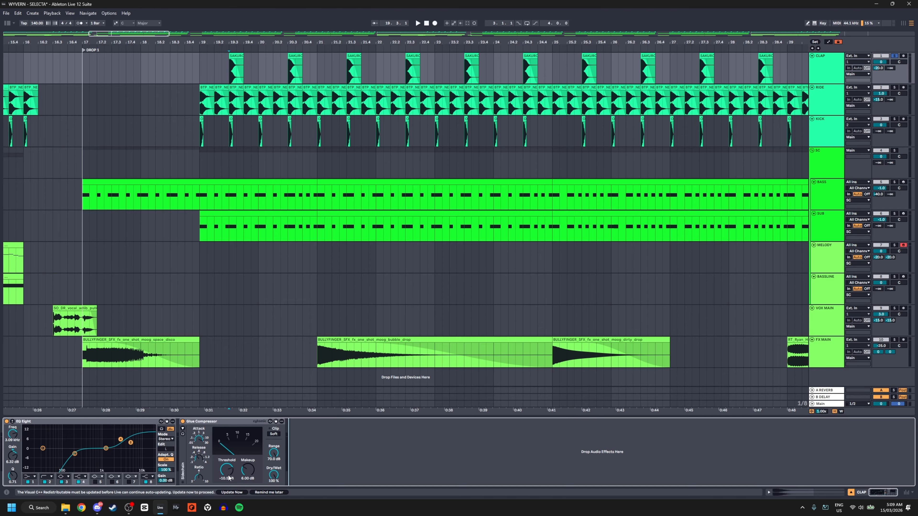
{"action": "key", "text": "space"}
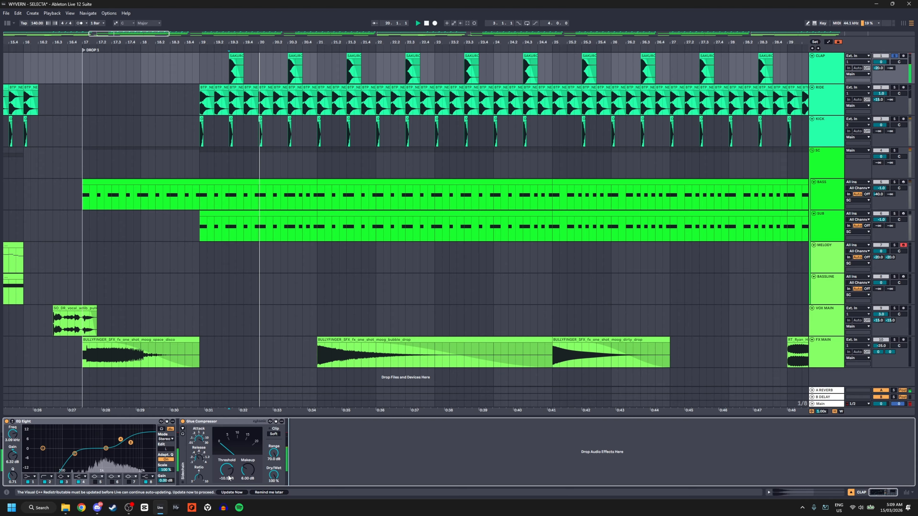
{"action": "key", "text": "space"}
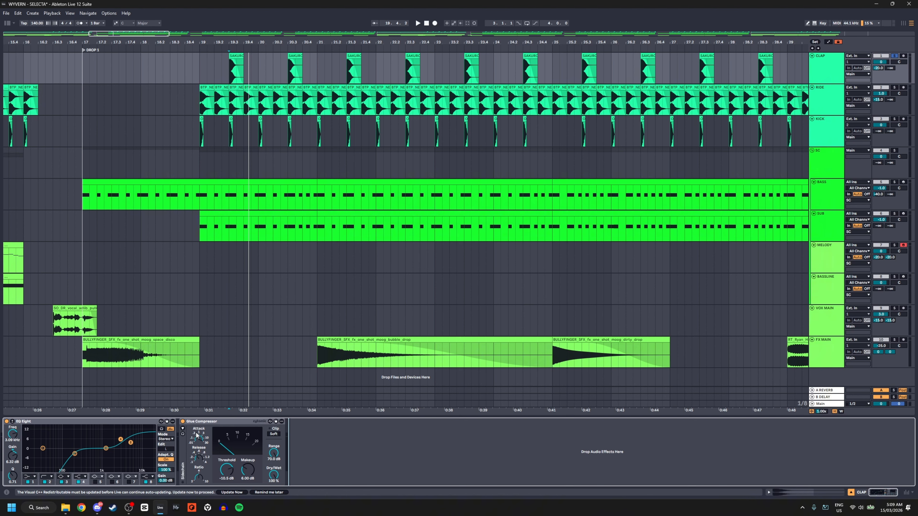
{"action": "mouse_move", "coordinate": [201, 435]}
{"action": "left_mouse_down"}
{"action": "mouse_move", "coordinate": [199, 444]}
{"action": "mouse_move", "coordinate": [193, 439]}
{"action": "left_mouse_up"}
{"action": "key", "text": "ctrl+alt+l"}
Bypass all effects on the RIDE track and play it dry and soloed from bar 19.
{"action": "left_click", "coordinate": [197, 101]}
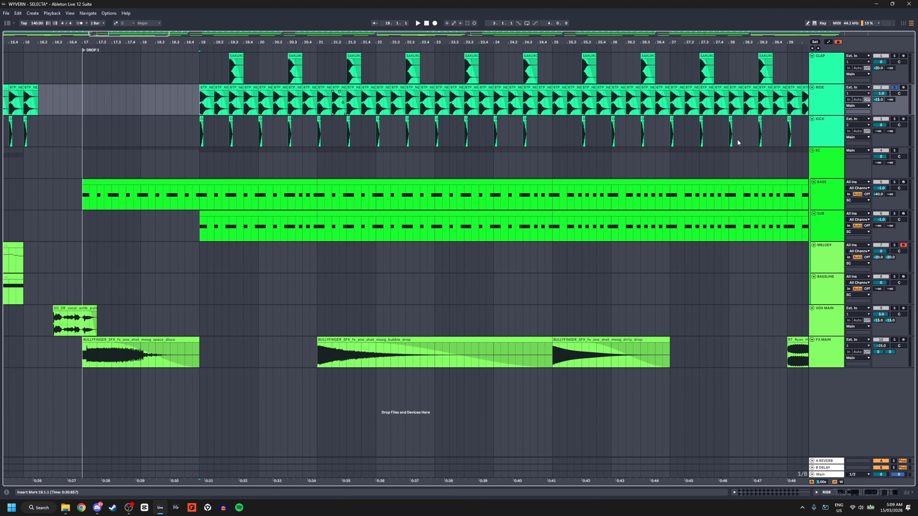
{"action": "key", "text": "ctrl+alt+l"}
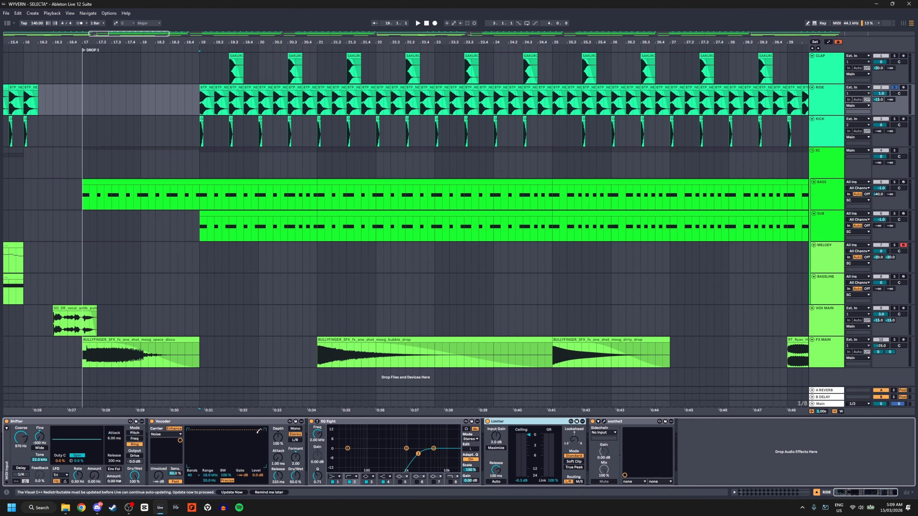
{"action": "left_click", "coordinate": [335, 423]}
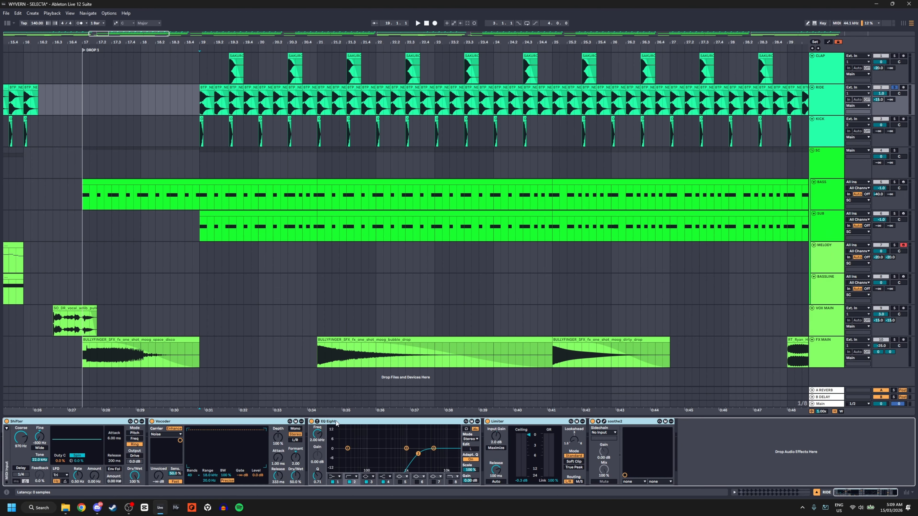
{"action": "key", "text": "0"}
{"action": "key", "text": "space"}
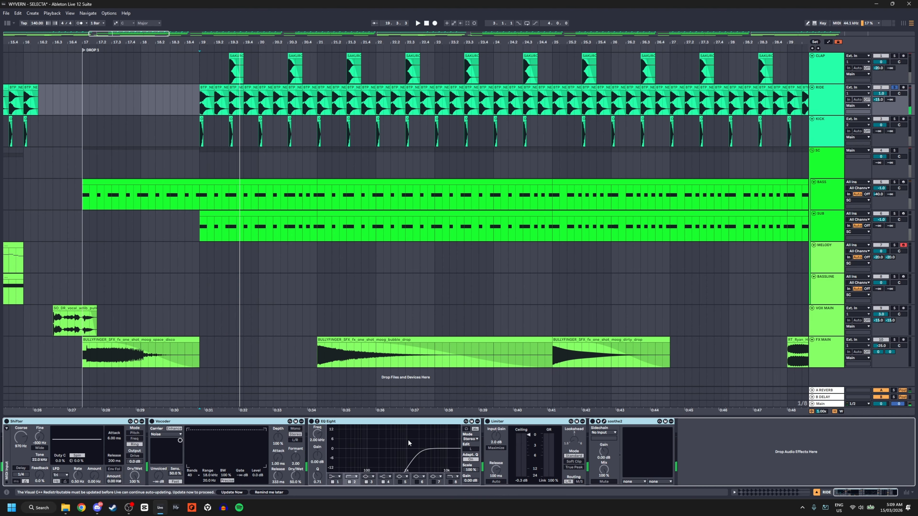
Reactivate only the Shifter on the RIDE track and audition the ride.
{"action": "left_click", "coordinate": [95, 424]}
{"action": "key", "text": "0"}
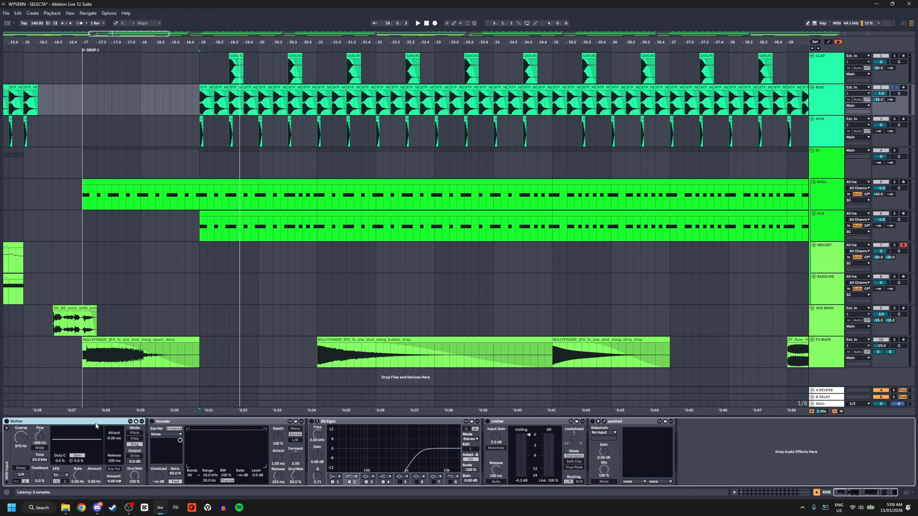
{"action": "key", "text": "space"}
Reactivate the RIDE track's Vocoder with Dry/Wet at 50% and audition the ride.
{"action": "left_click", "coordinate": [168, 422]}
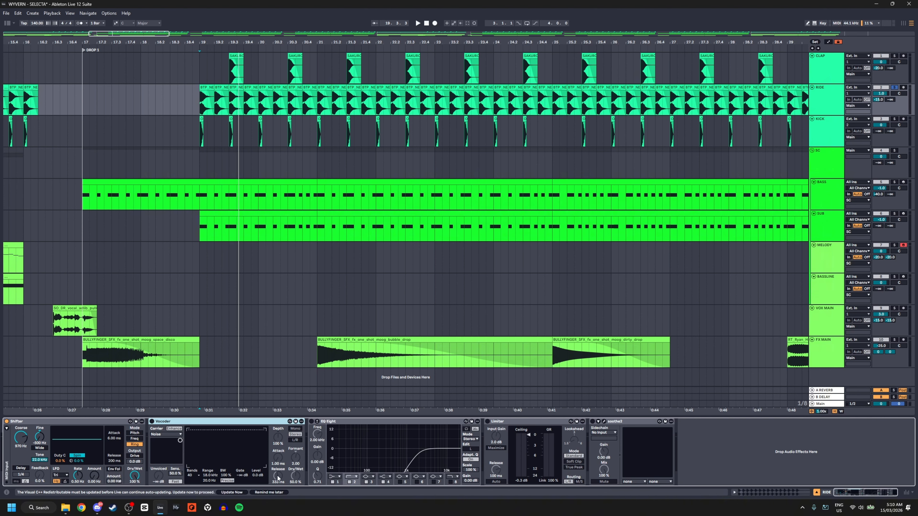
{"action": "key", "text": "0"}
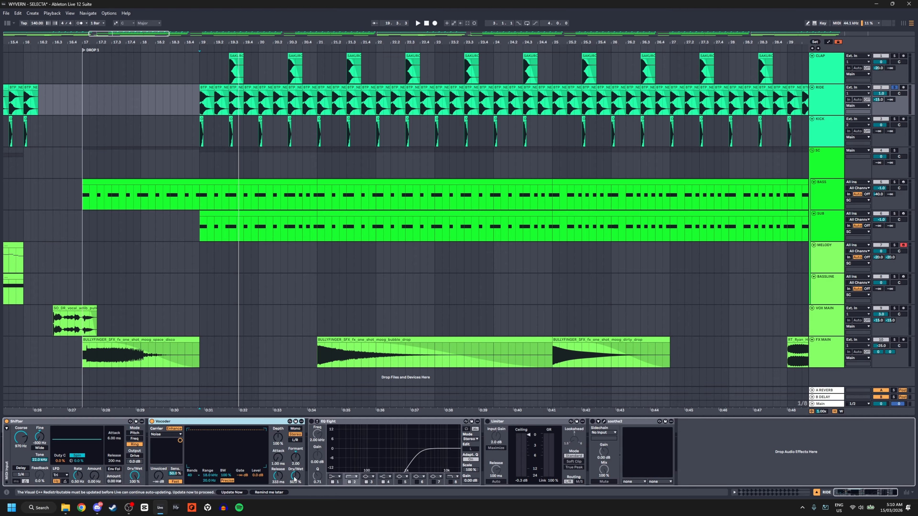
{"action": "mouse_move", "coordinate": [295, 479]}
{"action": "left_mouse_down"}
{"action": "mouse_move", "coordinate": [295, 503]}
{"action": "mouse_move", "coordinate": [295, 452]}
{"action": "mouse_move", "coordinate": [295, 479]}
{"action": "left_mouse_up"}
{"action": "type", "text": "50"}
{"action": "key", "text": "Return"}
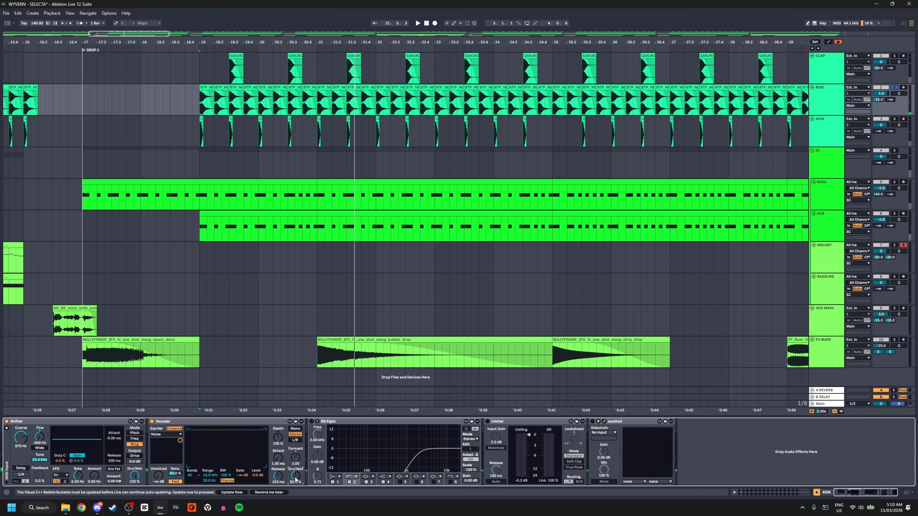
Reactivate the RIDE track's EQ Eight and Limiter one after the other, auditioning the ride after each.
{"action": "left_click", "coordinate": [349, 423]}
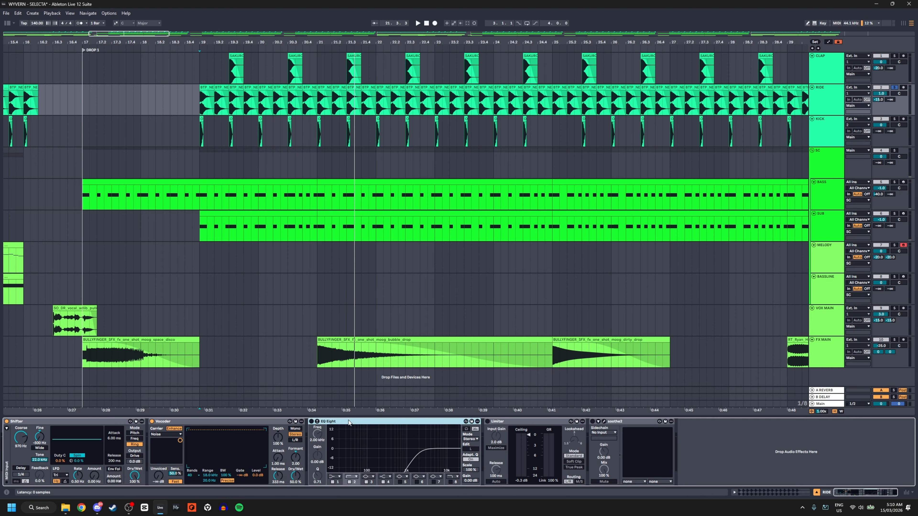
{"action": "left_click", "coordinate": [312, 422]}
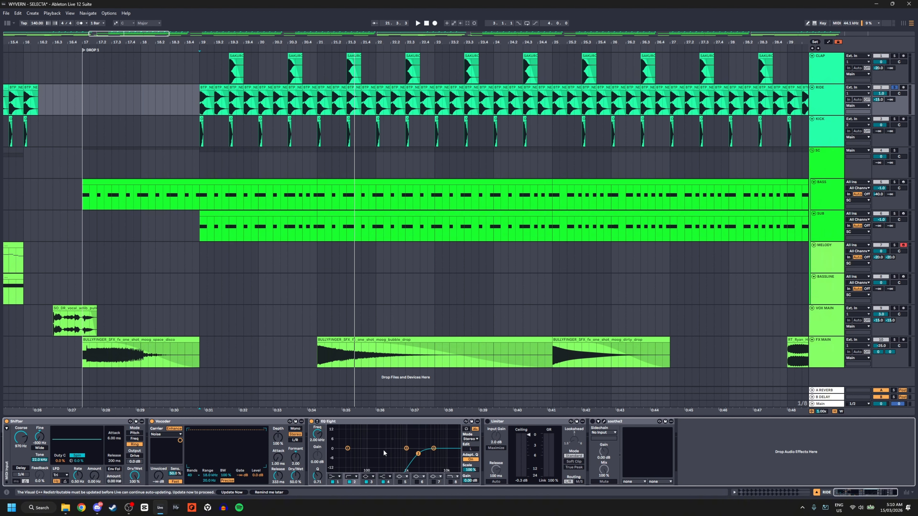
{"action": "key", "text": "space"}
{"action": "key", "text": "space"}
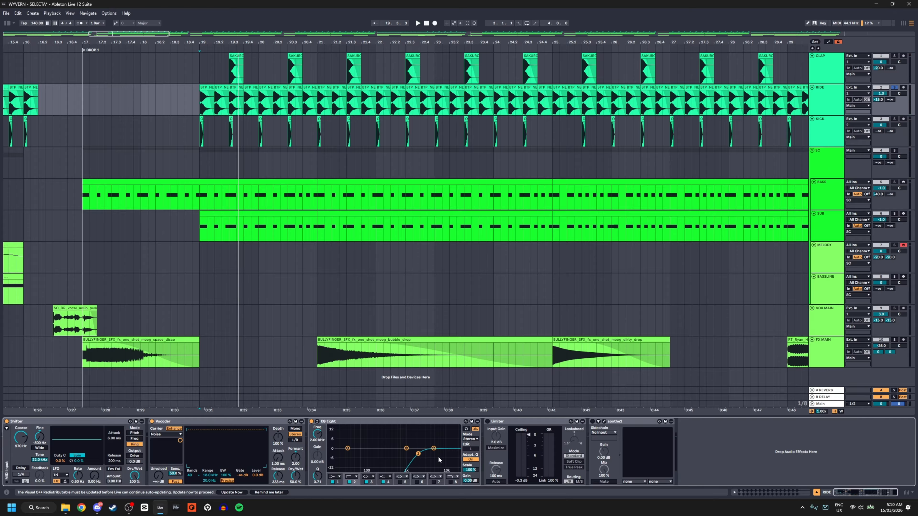
{"action": "left_click", "coordinate": [490, 421]}
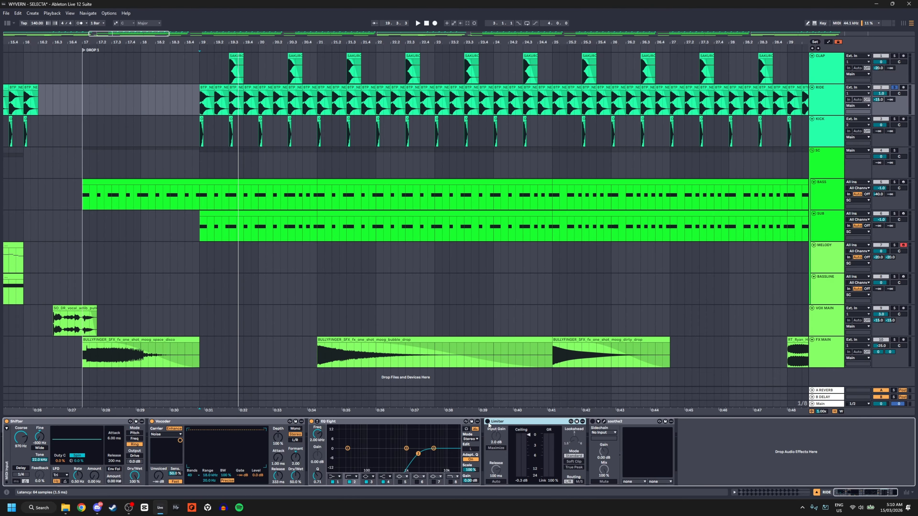
{"action": "key", "text": "space"}
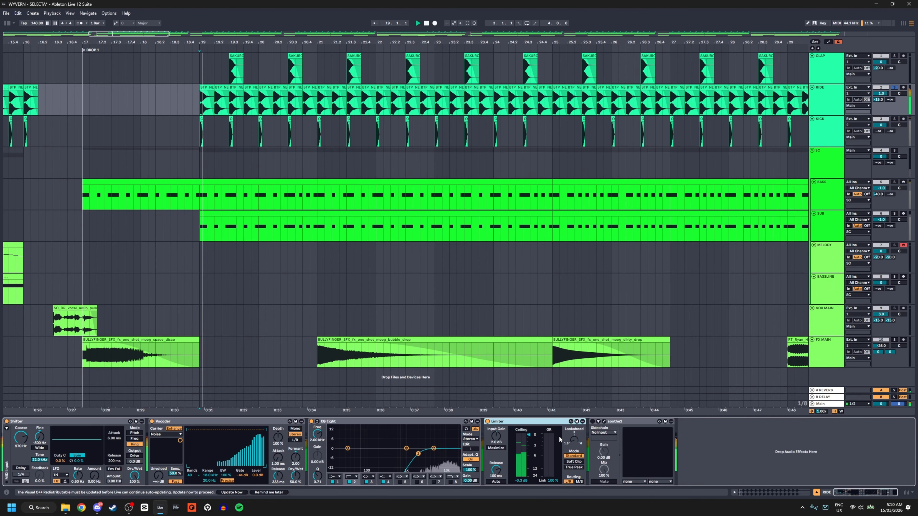
Reactivate soothe2 on the RIDE track, inspect its red high-frequency band during playback, and close the plug-in window.
{"action": "left_click", "coordinate": [604, 422]}
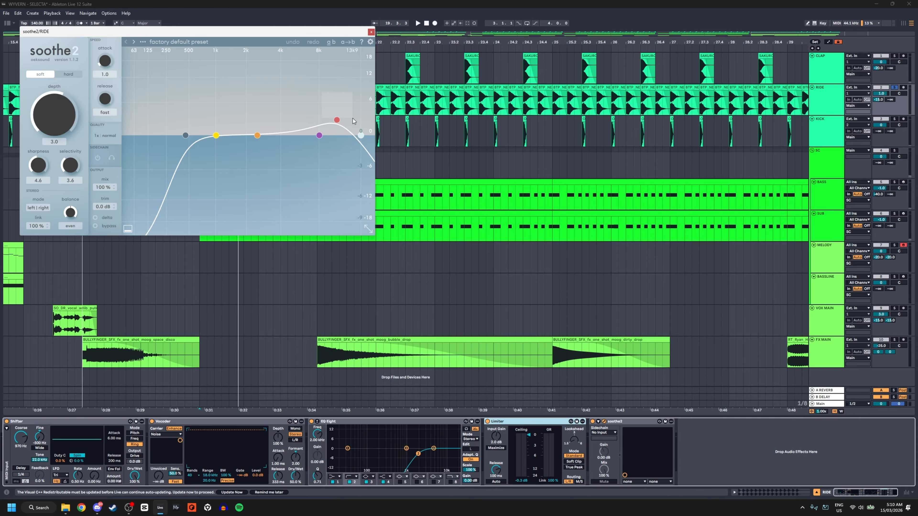
{"action": "left_click", "coordinate": [336, 119]}
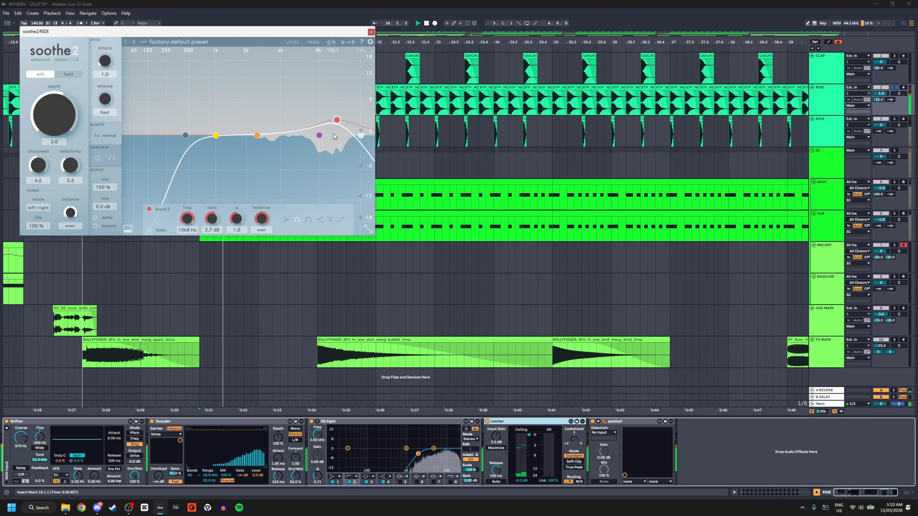
{"action": "left_click", "coordinate": [371, 32]}
Inspect the FX MAIN track's clips and EQ Eight from the start of the intro with the track soloed.
{"action": "scroll", "coordinate": [314, 129], "scroll_direction": "down", "scroll_amount": 8}
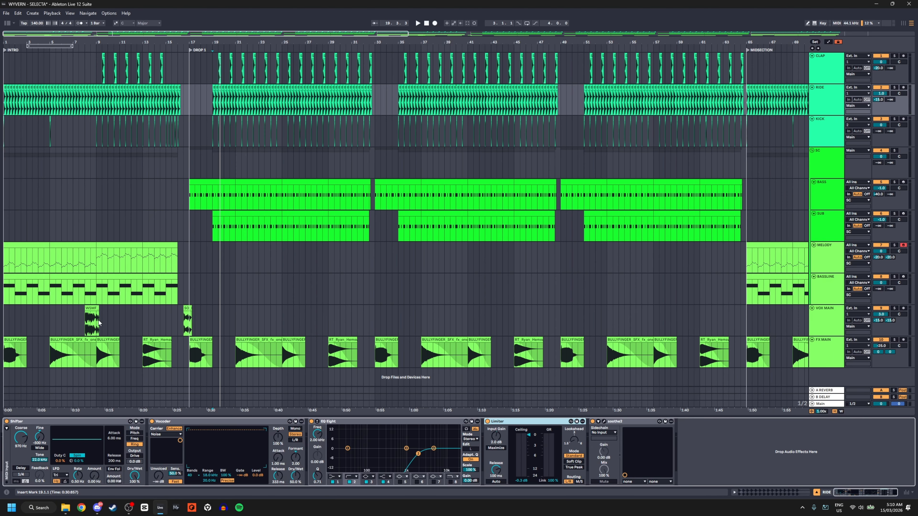
{"action": "left_click", "coordinate": [4, 357]}
{"action": "scroll", "coordinate": [4, 357], "scroll_direction": "up", "scroll_amount": 8}
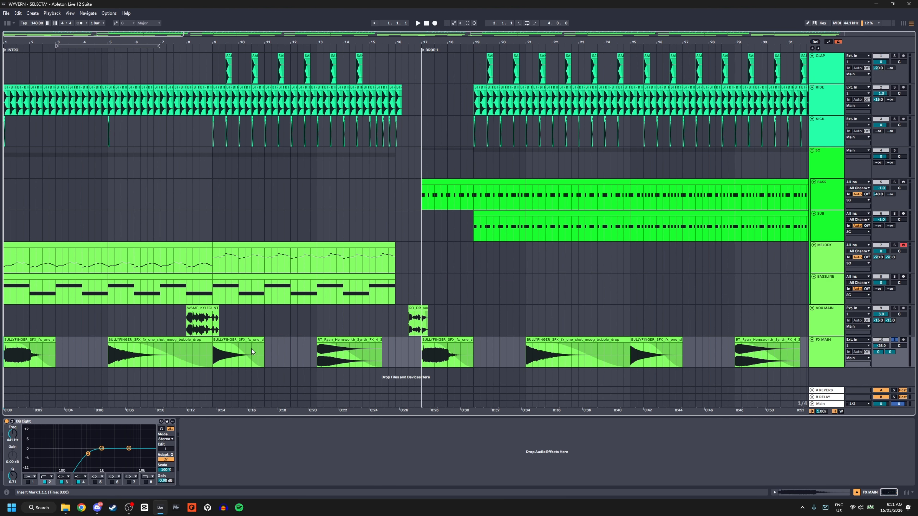
{"action": "scroll", "coordinate": [209, 349], "scroll_direction": "down", "scroll_amount": 4}
Audition the A-REVERB return soloed from the start and examine its Reverb and EQ Eight settings.
{"action": "mouse_move", "coordinate": [777, 360]}
{"action": "left_click", "coordinate": [824, 391]}
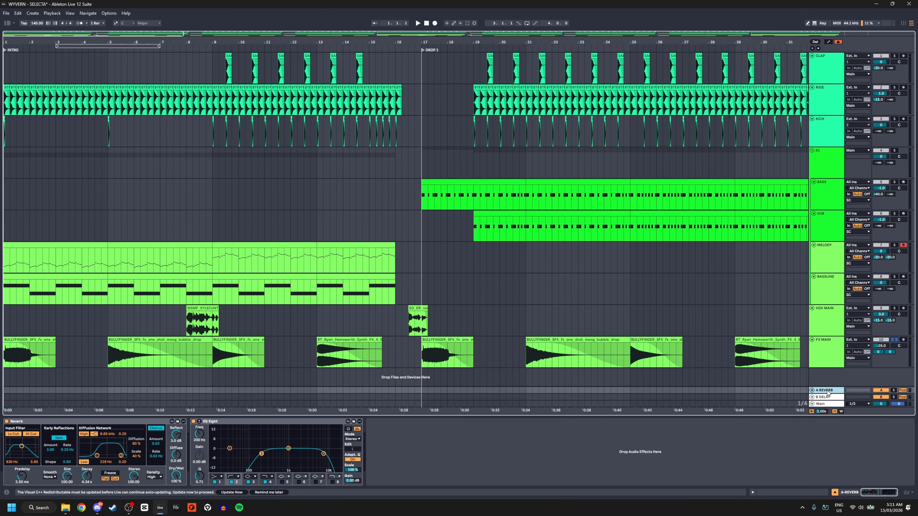
{"action": "key", "text": "space"}
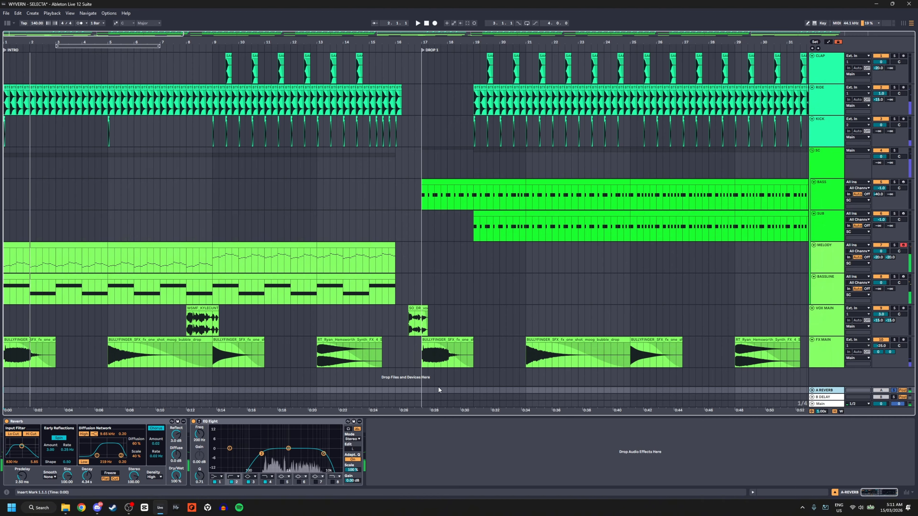
{"action": "left_click", "coordinate": [258, 463]}
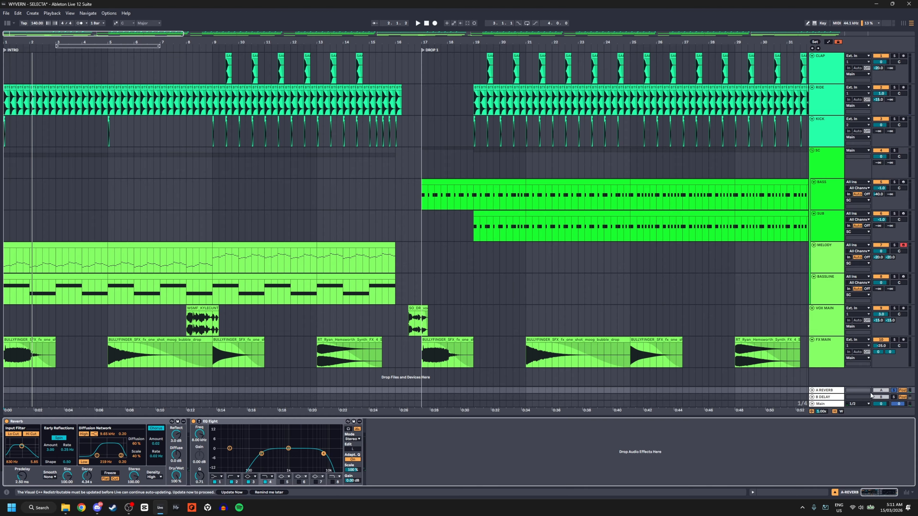
Audition the B-DELAY return soloed from the start and examine its Delay settings.
{"action": "left_click", "coordinate": [837, 398]}
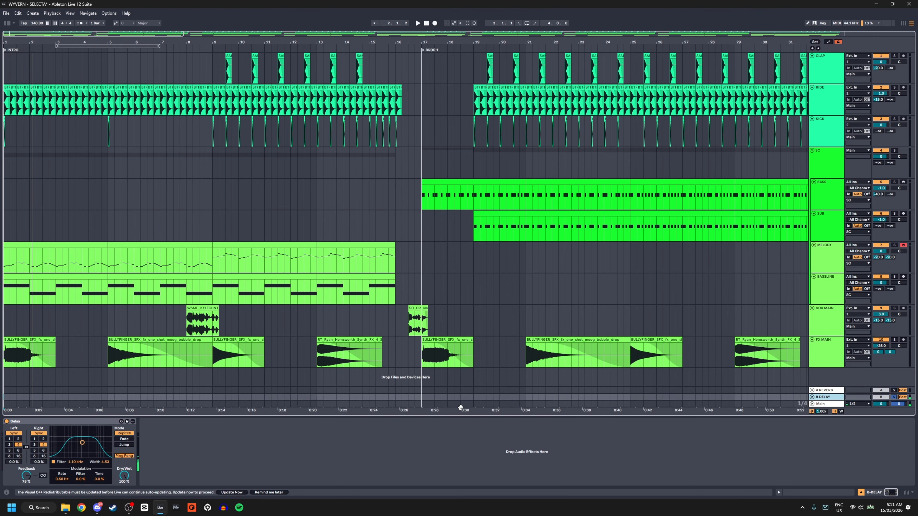
{"action": "key", "text": "space"}
{"action": "key", "text": "space"}
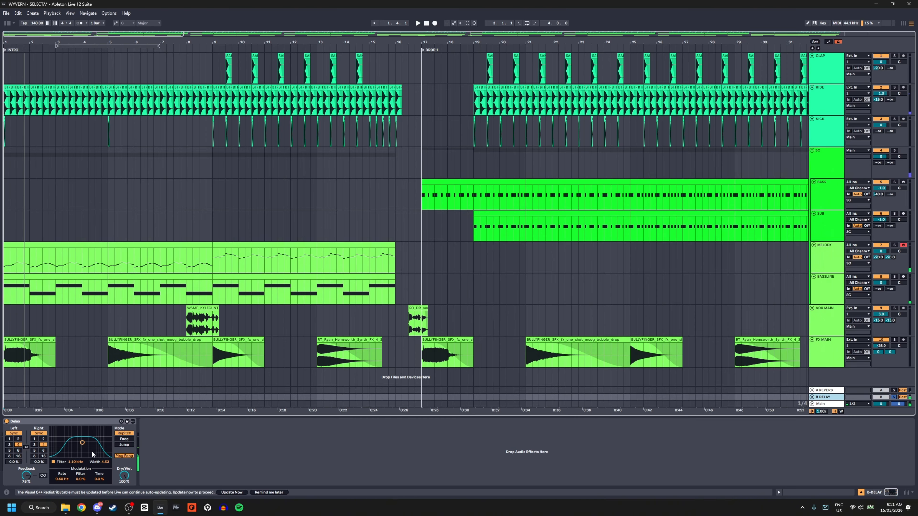
Hide the device view and play the VOX MAIN track soloed from the vocal clip at bar 8.
{"action": "left_click_drag", "start_coordinate": [239, 416], "coordinate": [239, 481]}
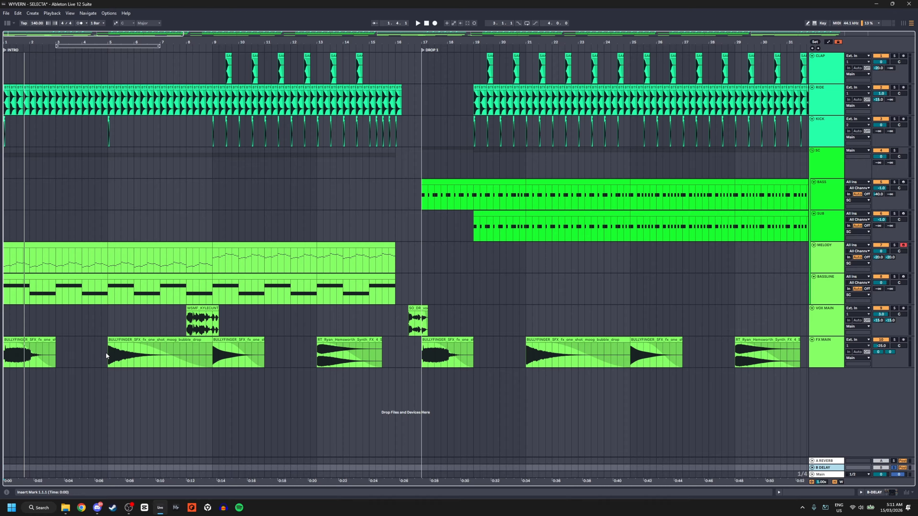
{"action": "left_click", "coordinate": [188, 323]}
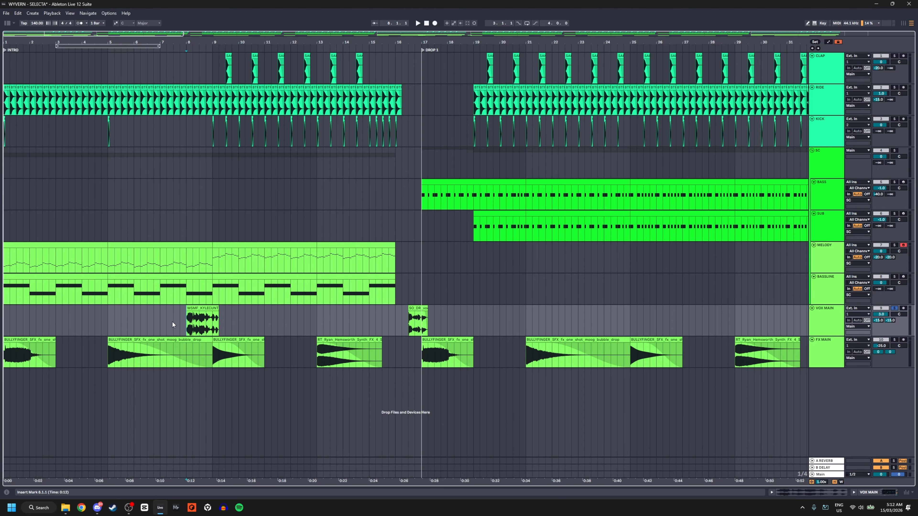
{"action": "scroll", "coordinate": [172, 321], "scroll_direction": "up", "scroll_amount": 3}
{"action": "scroll", "coordinate": [172, 321], "scroll_direction": "down", "scroll_amount": 3}
{"action": "key", "text": "space"}
{"action": "left_click", "coordinate": [189, 320]}
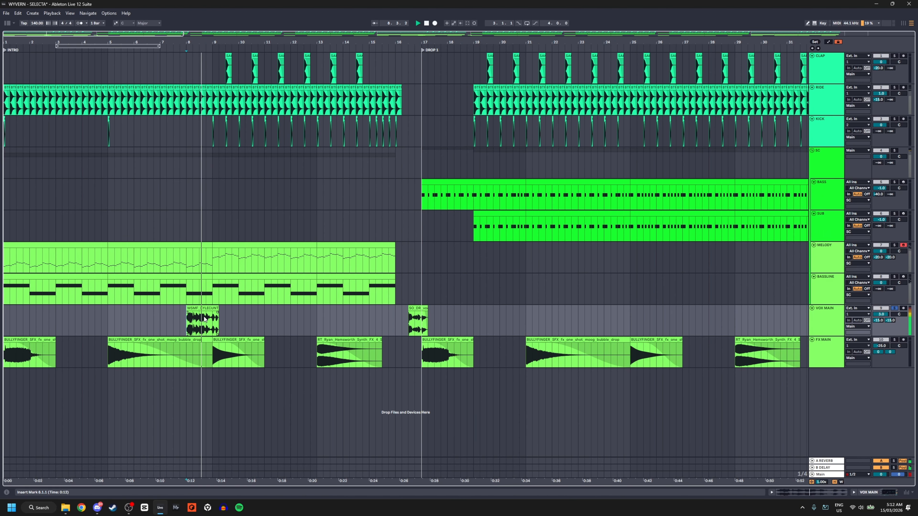
Audition the VOX MAIN vocal clip just before DROP 1 and look over the vocal placements across the whole arrangement.
{"action": "left_click", "coordinate": [409, 320]}
{"action": "key", "text": "space"}
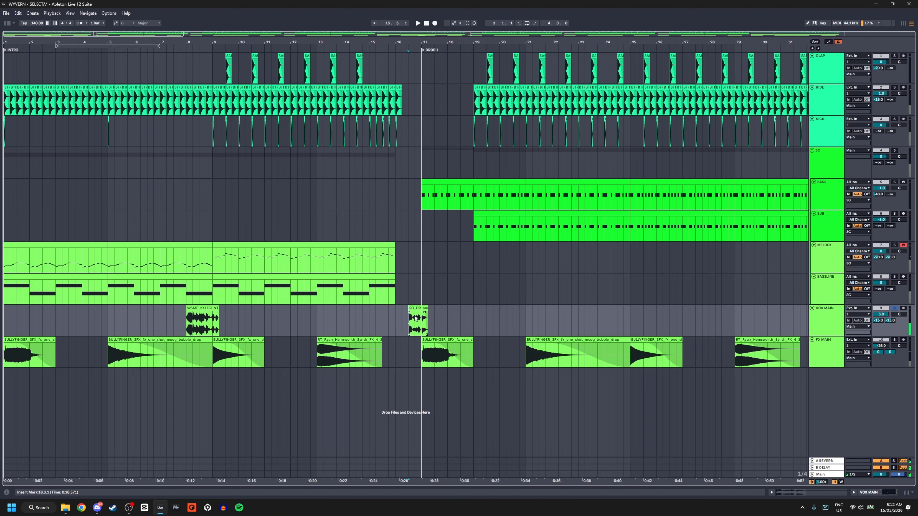
{"action": "left_click", "coordinate": [403, 320]}
{"action": "key", "text": "space"}
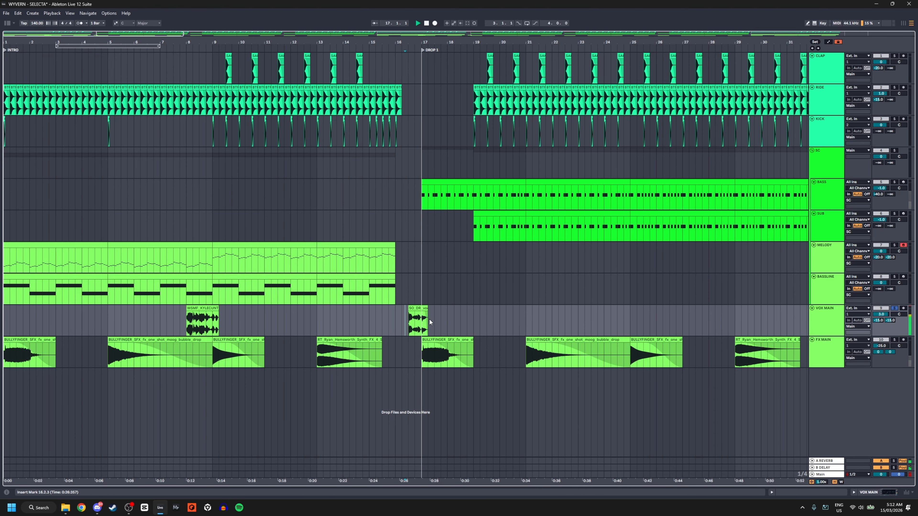
{"action": "key", "text": "minus"}
{"action": "key", "text": "minus"}
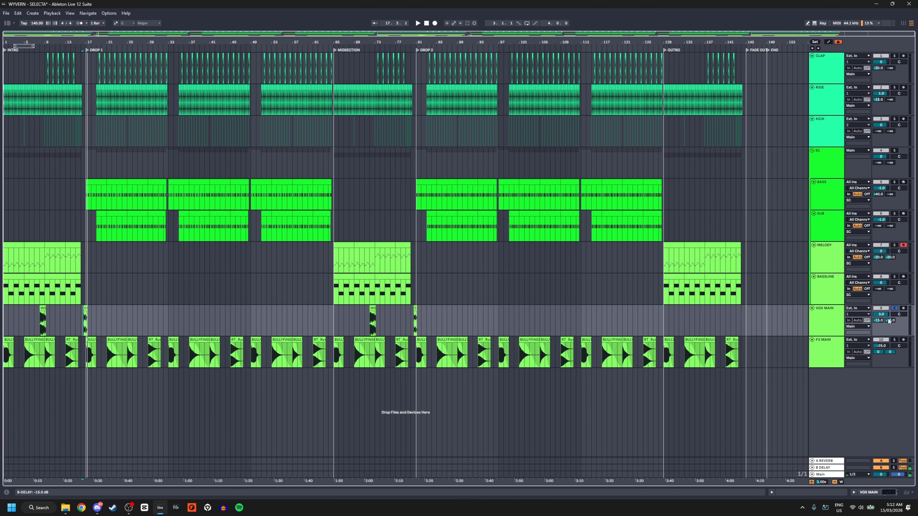
Solo the MELODY track and open its first intro clip's notes in an enlarged editor.
{"action": "left_click", "coordinate": [6, 266]}
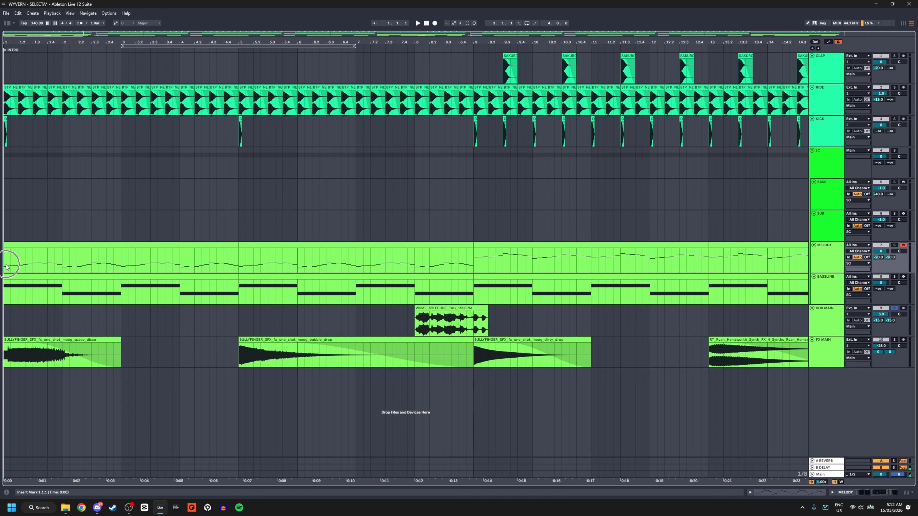
{"action": "key", "text": "minus"}
{"action": "double_click", "coordinate": [93, 247]}
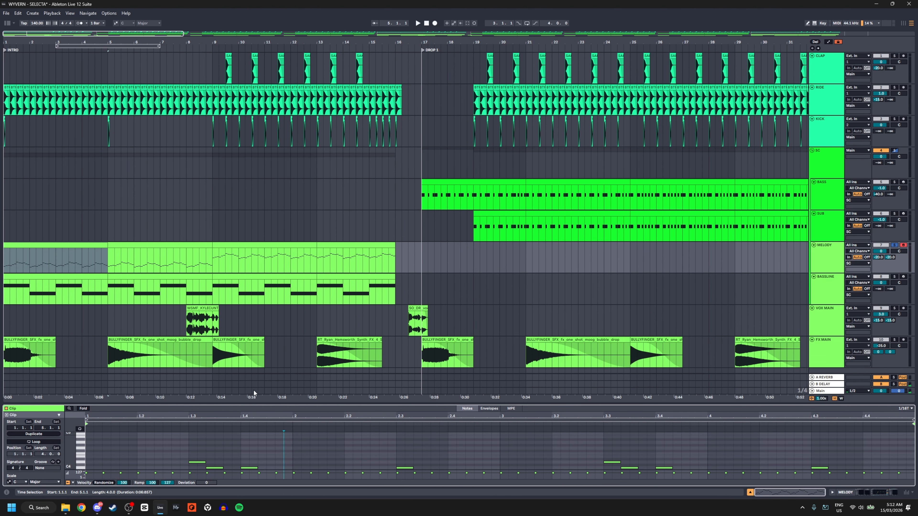
{"action": "left_click_drag", "start_coordinate": [267, 402], "coordinate": [267, 235]}
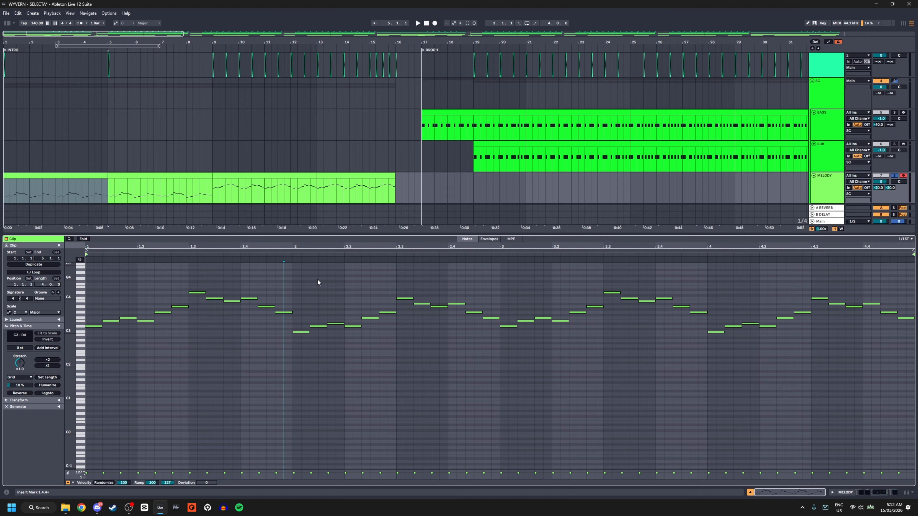
Examine the melody clip's note pattern and play it soloed from bar 1.
{"action": "left_click", "coordinate": [334, 325]}
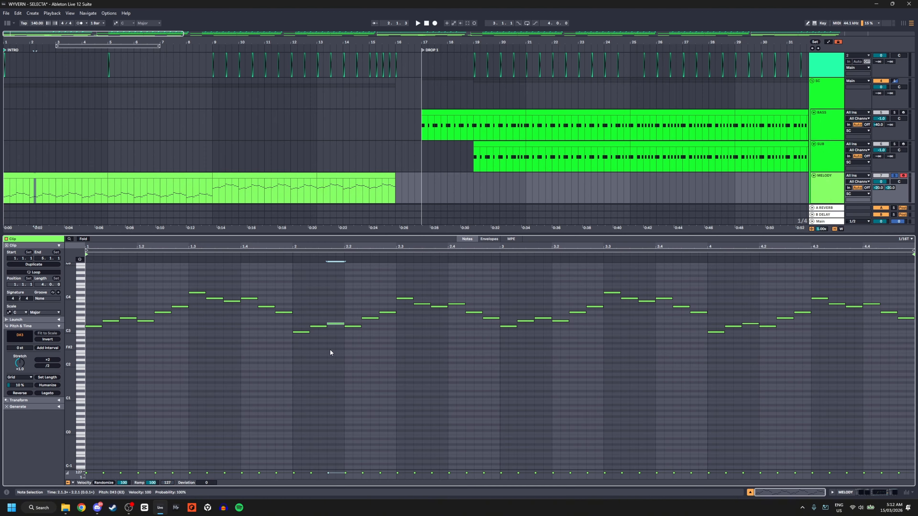
{"action": "left_click", "coordinate": [330, 305]}
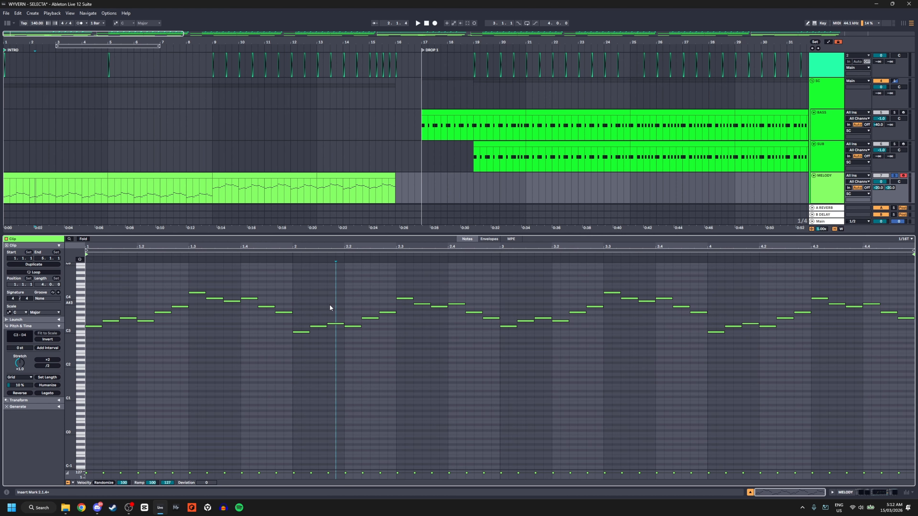
{"action": "left_click", "coordinate": [294, 299]}
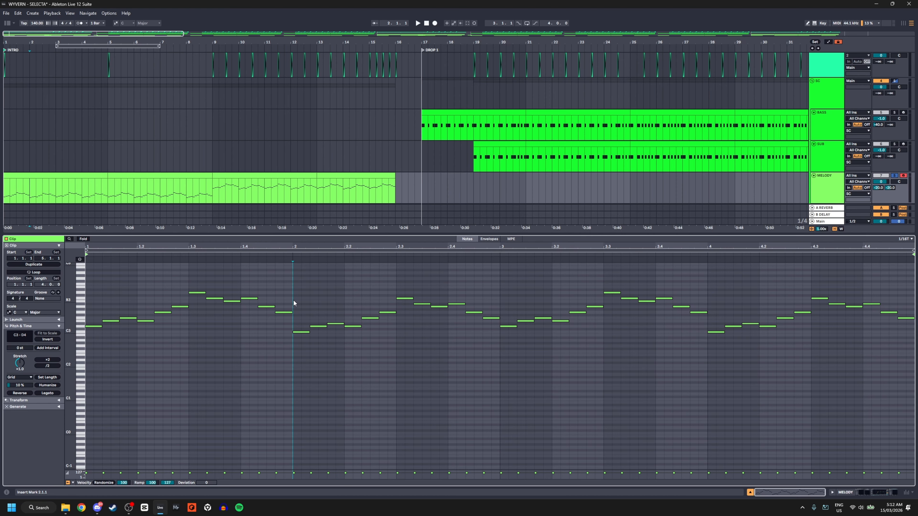
{"action": "left_click", "coordinate": [89, 296]}
{"action": "key", "text": "space"}
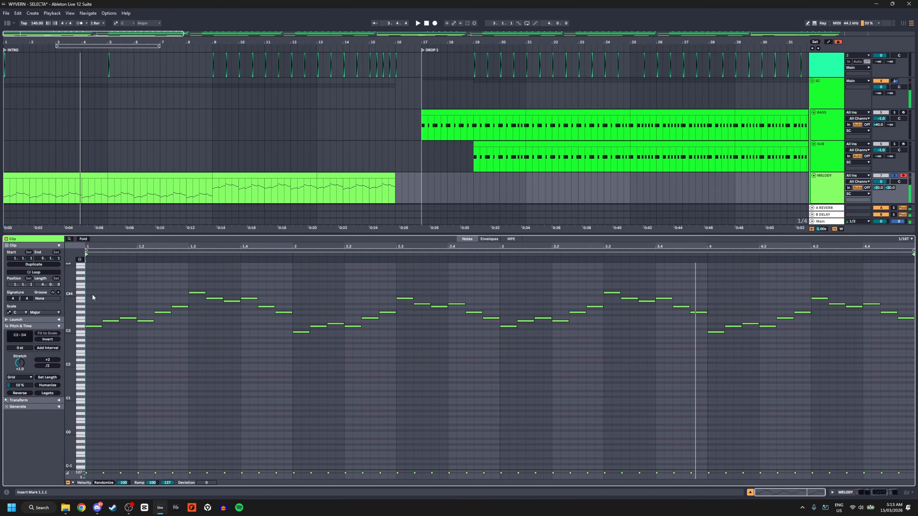
Open the first BASSLINE clip's notes and play the track soloed from the start of the intro.
{"action": "scroll", "coordinate": [119, 160], "scroll_direction": "down", "scroll_amount": 3}
{"action": "left_click", "coordinate": [69, 157]}
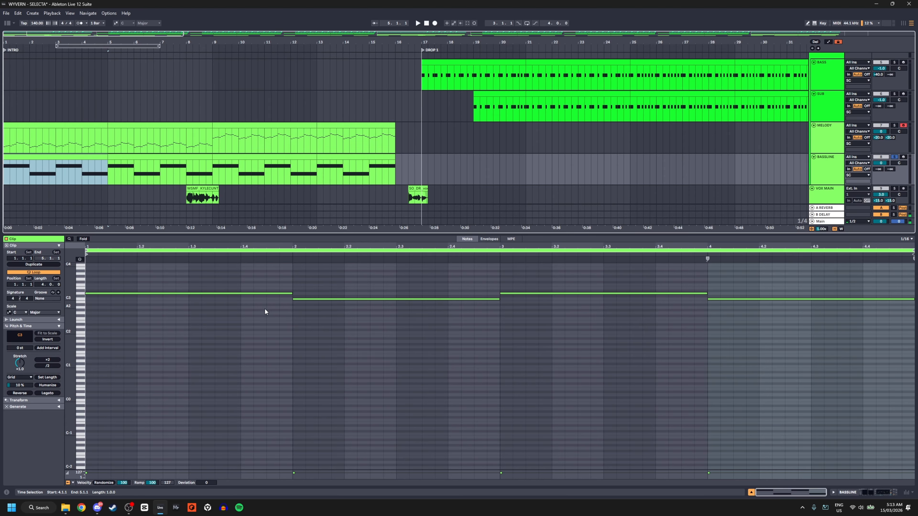
{"action": "key", "text": "space"}
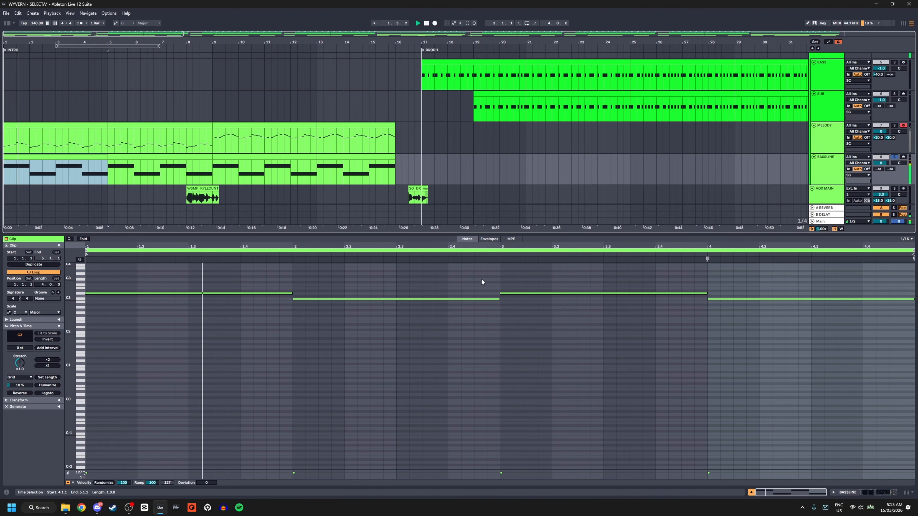
Examine the BASSLINE device chain, including the Thor synth in Reason Rack Plugin, and play the track soloed from the start.
{"action": "left_click", "coordinate": [829, 180]}
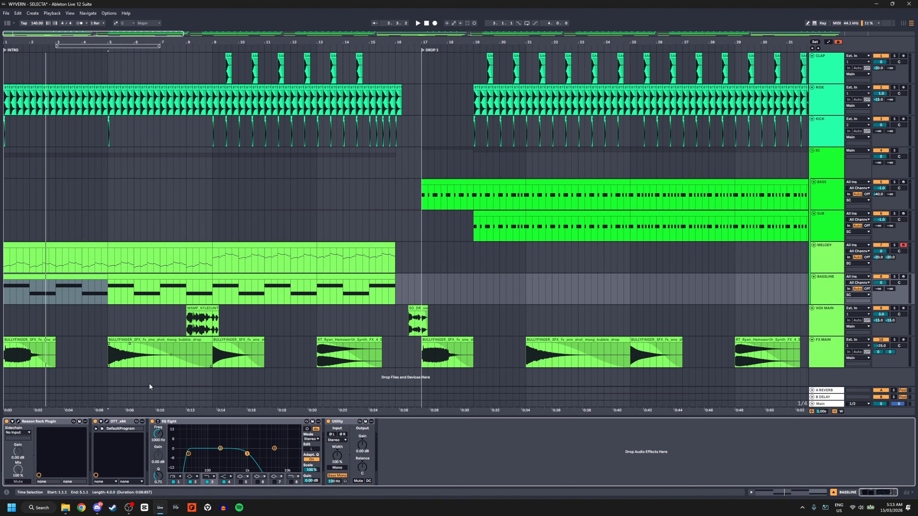
{"action": "left_click", "coordinate": [19, 424]}
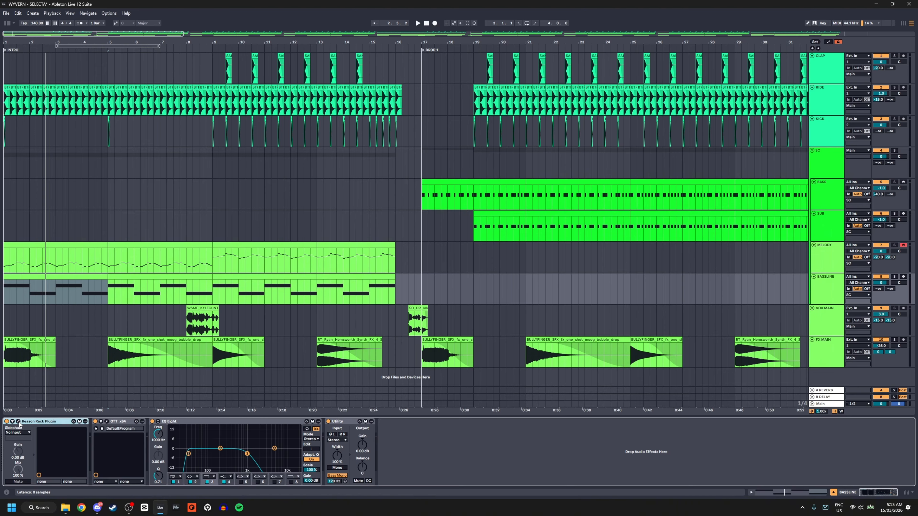
{"action": "left_click", "coordinate": [19, 422]}
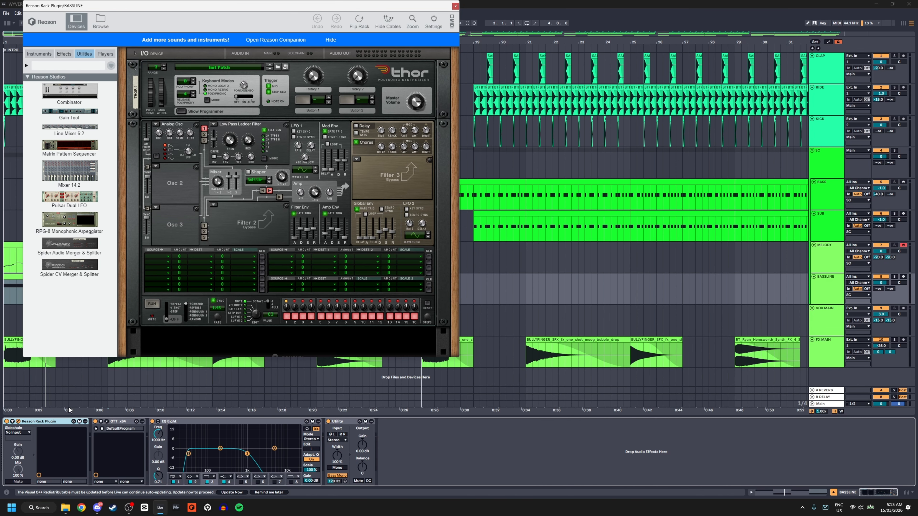
{"action": "left_click", "coordinate": [455, 5]}
{"action": "left_click", "coordinate": [117, 422]}
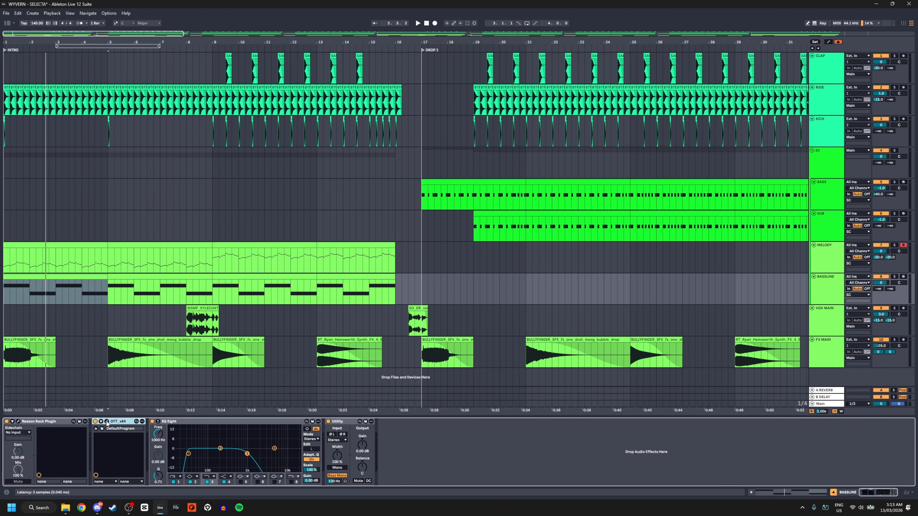
{"action": "key", "text": "space"}
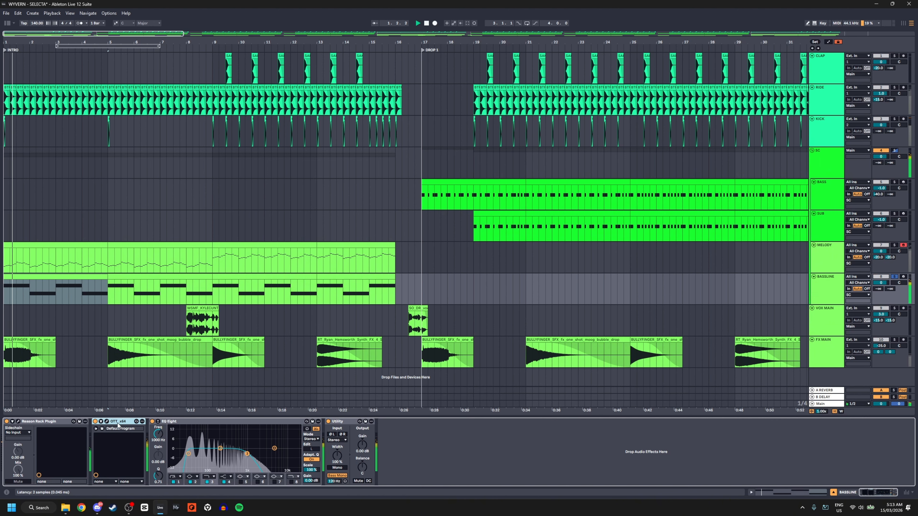
{"action": "key", "text": "space"}
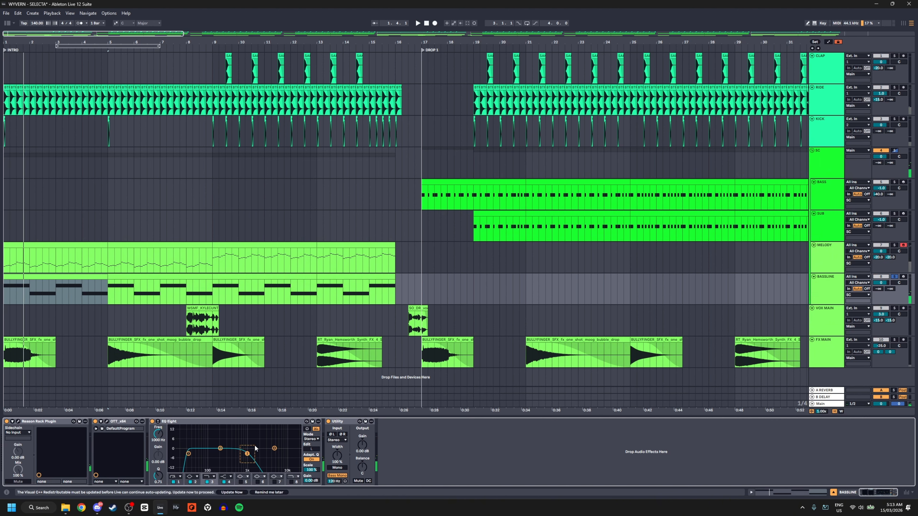
Compare the MELODY and BASSLINE tracks by playing each soloed from position 10.3.1.
{"action": "left_click", "coordinate": [243, 269]}
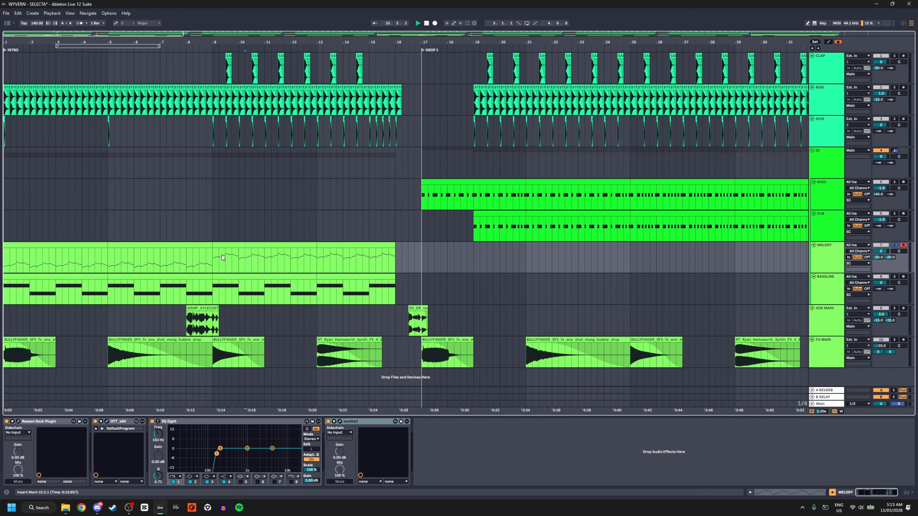
{"action": "key", "text": "space"}
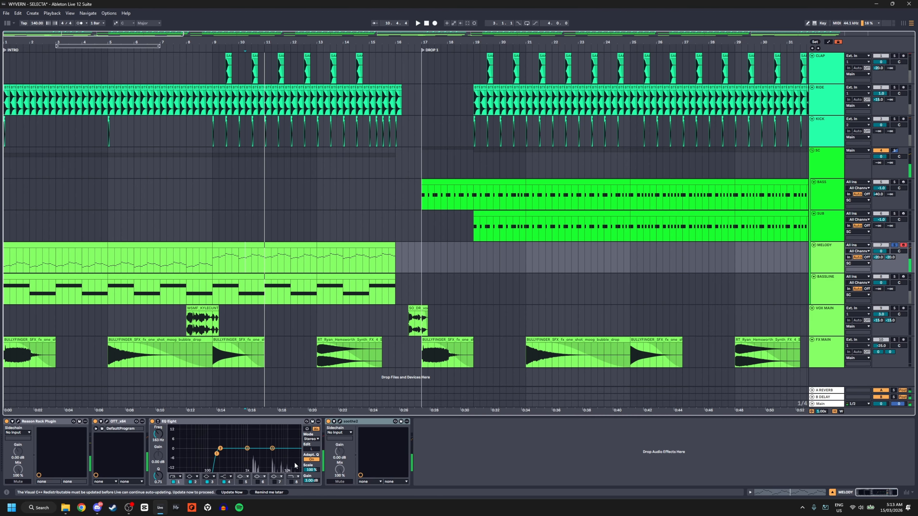
{"action": "left_click", "coordinate": [827, 278]}
{"action": "key", "text": "s"}
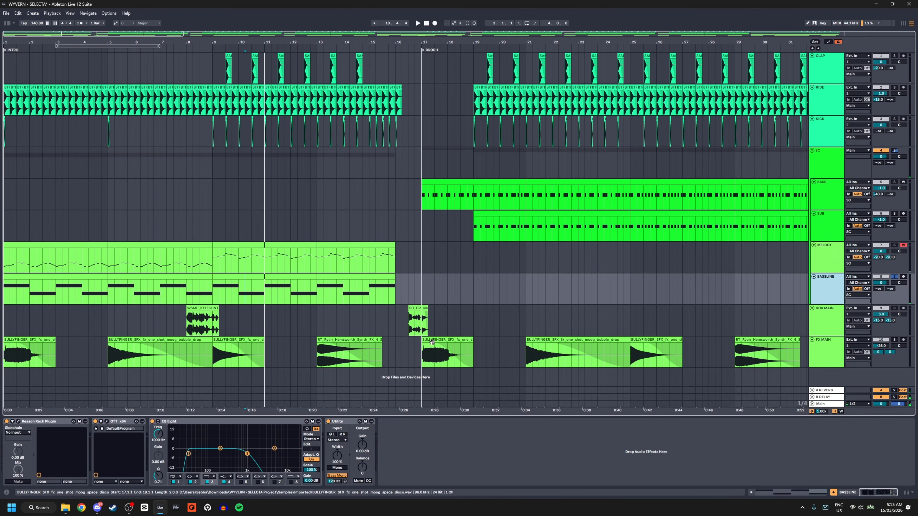
{"action": "key", "text": "space"}
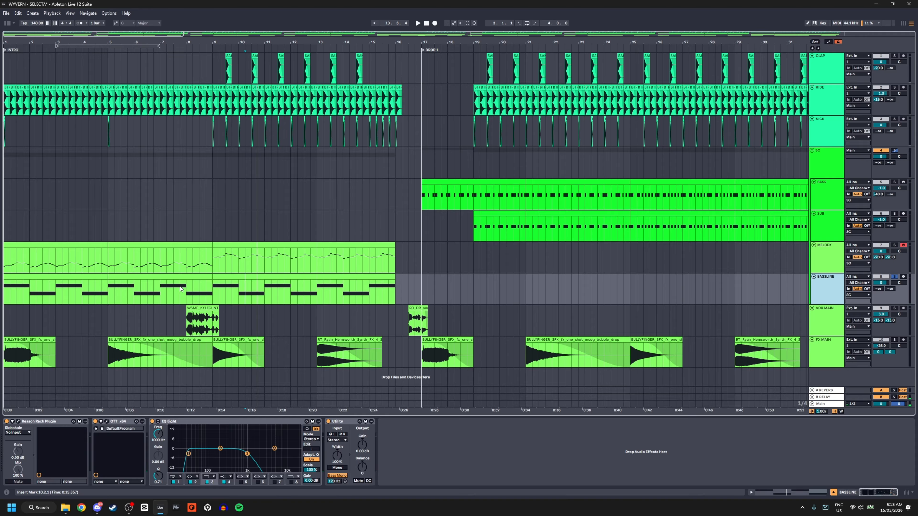
Play the MELODY track soloed from position 1.2.1 and examine its OTT settings.
{"action": "left_click", "coordinate": [13, 266]}
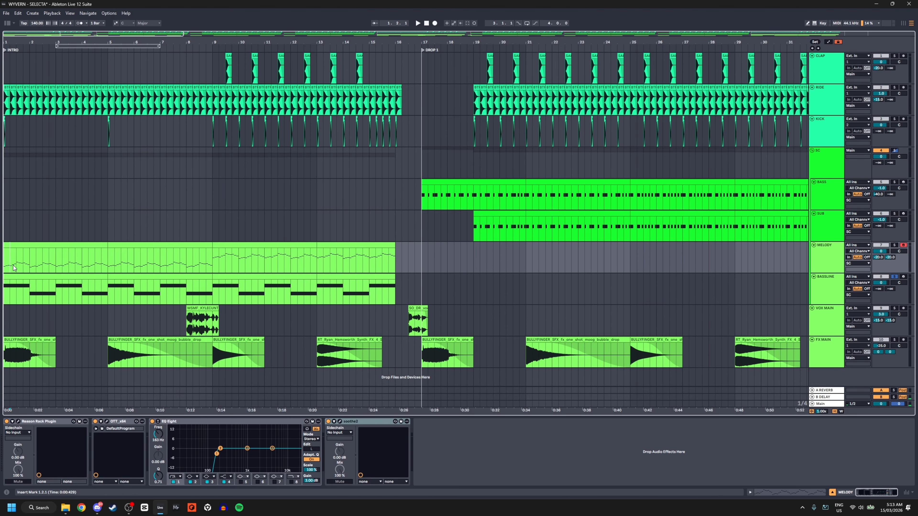
{"action": "key", "text": "s"}
{"action": "key", "text": "space"}
{"action": "left_click", "coordinate": [108, 423]}
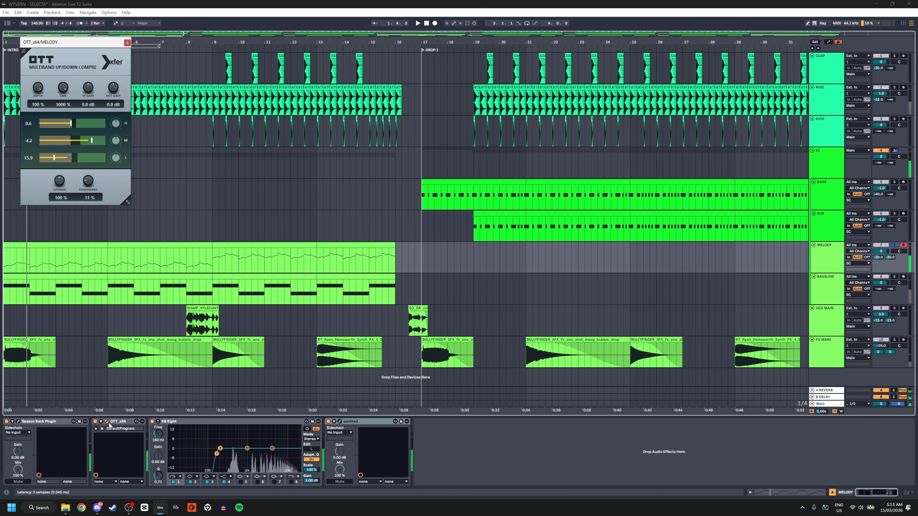
{"action": "left_click", "coordinate": [108, 423]}
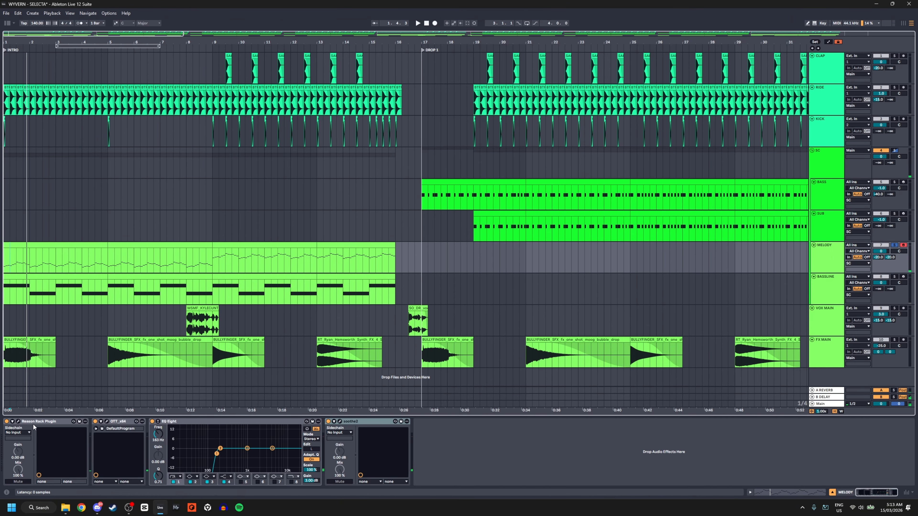
Examine the MELODY track's Thor synth in Reason Rack Plugin and its soothe2 settings, and turn off the track's solo.
{"action": "left_click", "coordinate": [19, 422]}
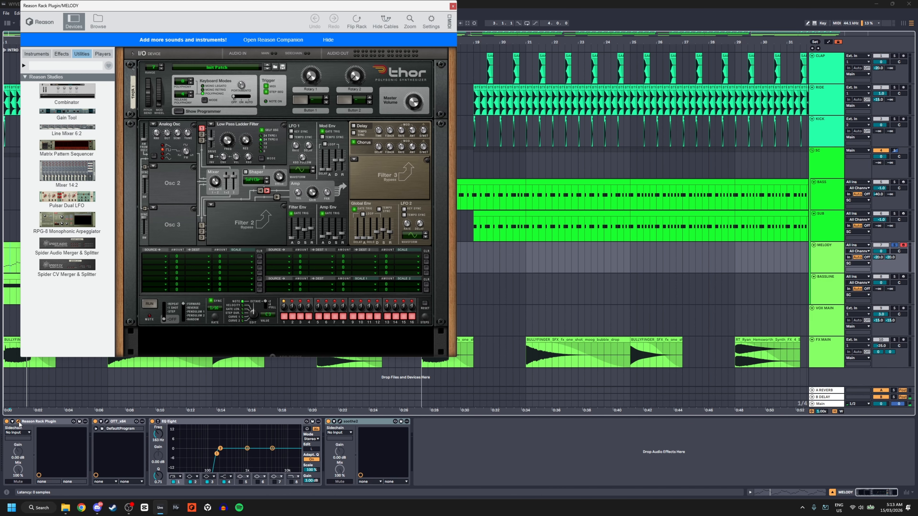
{"action": "left_click", "coordinate": [19, 422]}
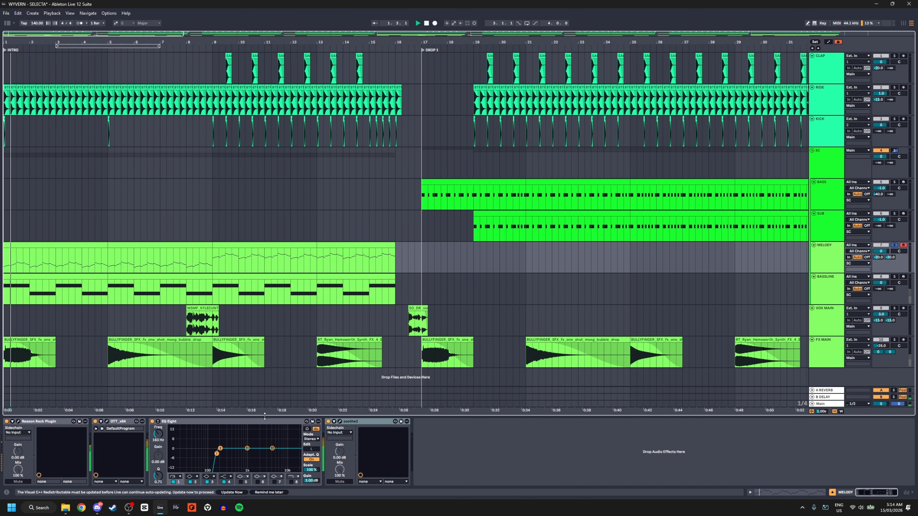
{"action": "left_click", "coordinate": [339, 422]}
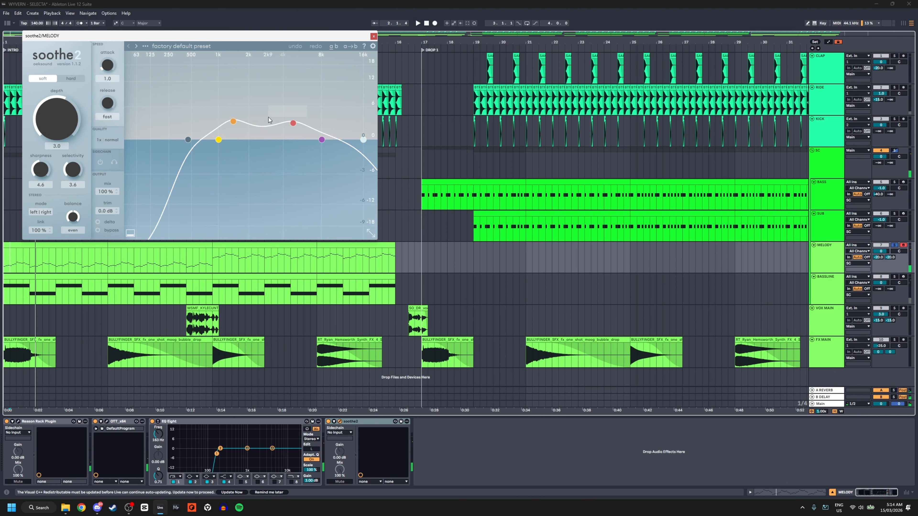
{"action": "left_click", "coordinate": [373, 36]}
{"action": "left_click", "coordinate": [894, 244]}
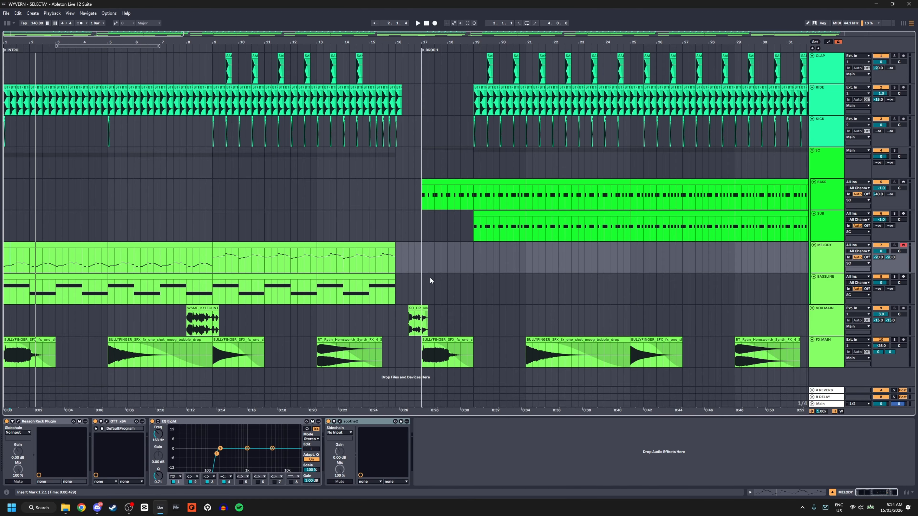
Solo the BASS track and play it from the start of DROP 1 at bar 17.
{"action": "key", "text": "minus"}
{"action": "left_click", "coordinate": [187, 199]}
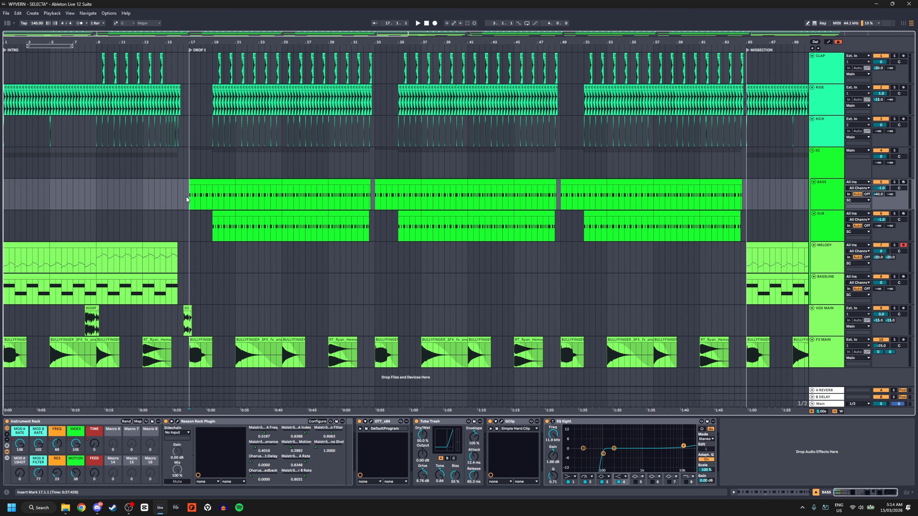
{"action": "key", "text": "plus"}
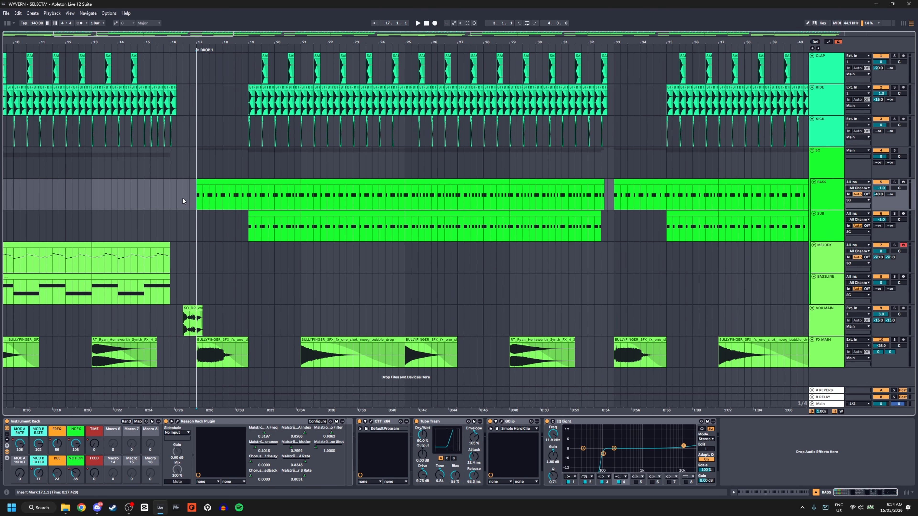
{"action": "key", "text": "s"}
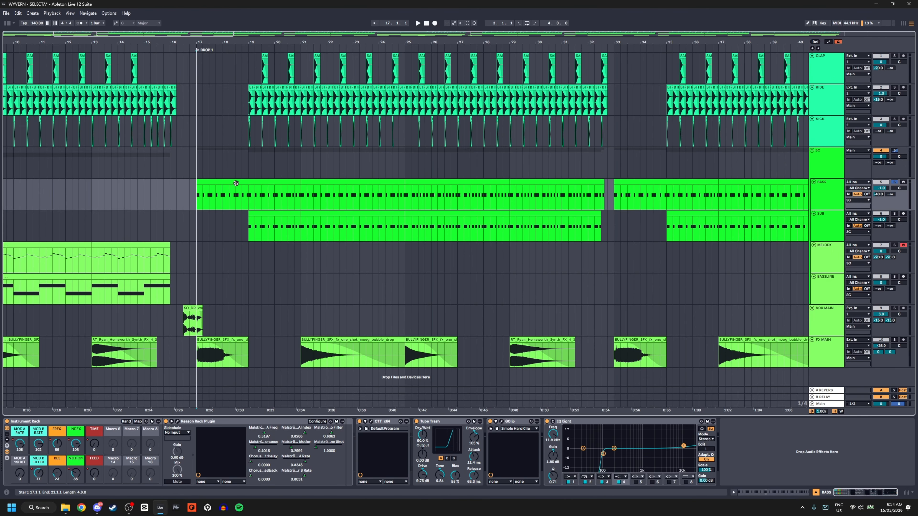
{"action": "key", "text": "space"}
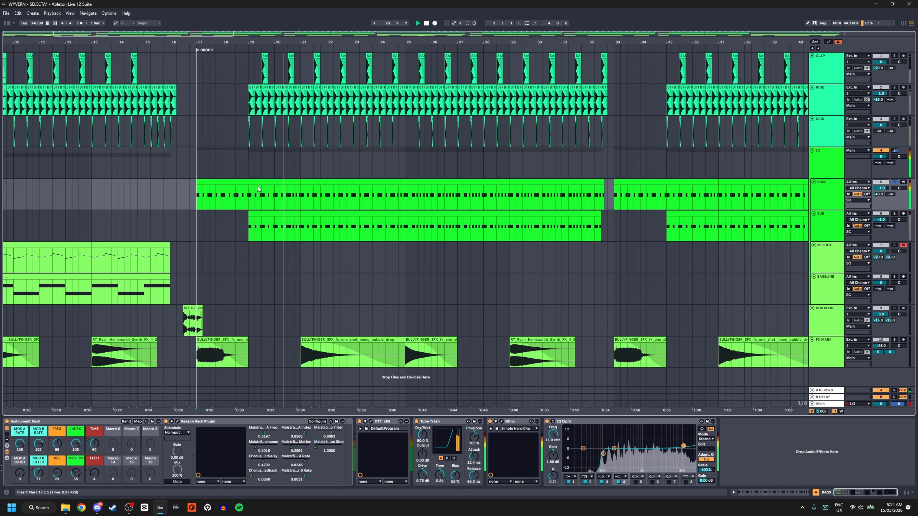
{"action": "key", "text": "space"}
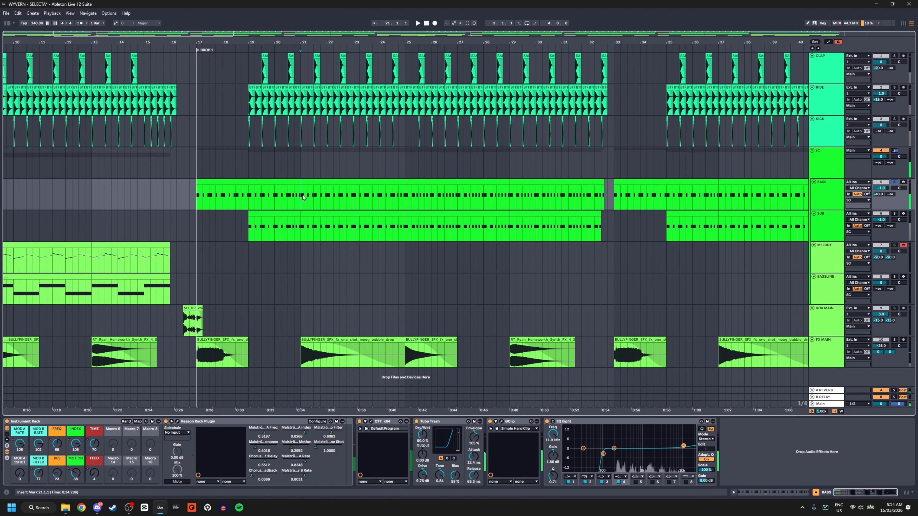
Open the BASS track's Reason Rack Plugin and examine the Malström's Modulator A curve.
{"action": "left_click", "coordinate": [178, 422]}
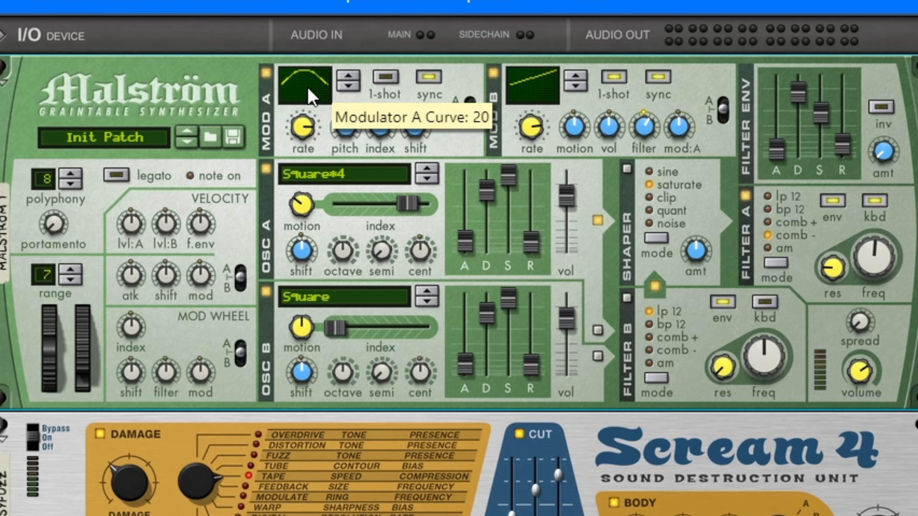
{"action": "mouse_move", "coordinate": [310, 71]}
{"action": "left_mouse_down"}
{"action": "mouse_move", "coordinate": [309, 86]}
{"action": "mouse_move", "coordinate": [311, 57]}
{"action": "mouse_move", "coordinate": [307, 85]}
{"action": "left_mouse_up"}
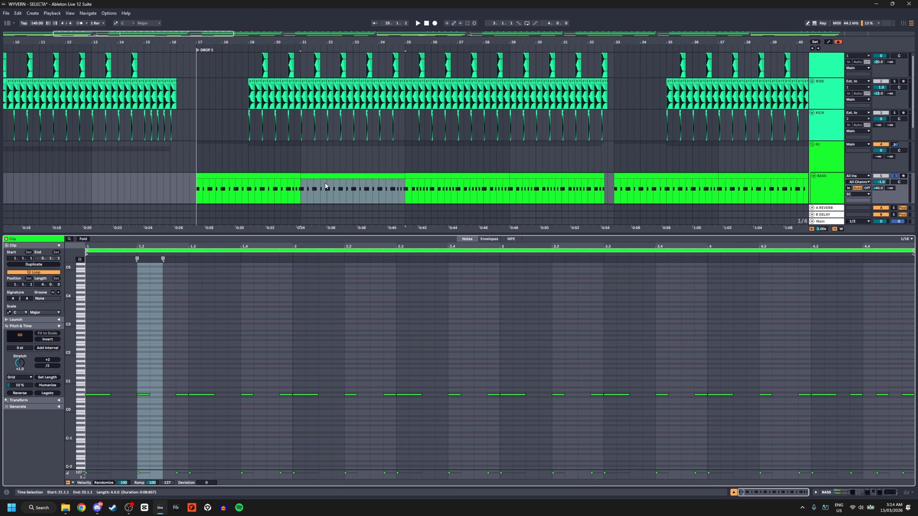
Fill the first bar of the BASS clip at bar 21 with repeated duplicates of its first note and play it.
{"action": "left_click", "coordinate": [102, 395]}
{"action": "key", "text": "ctrl+d"}
{"action": "key", "text": "ctrl+d"}
{"action": "key", "text": "ctrl+d"}
{"action": "key", "text": "ctrl+d"}
{"action": "key", "text": "ctrl+d"}
{"action": "key", "text": "ctrl+d"}
{"action": "key", "text": "ctrl+d"}
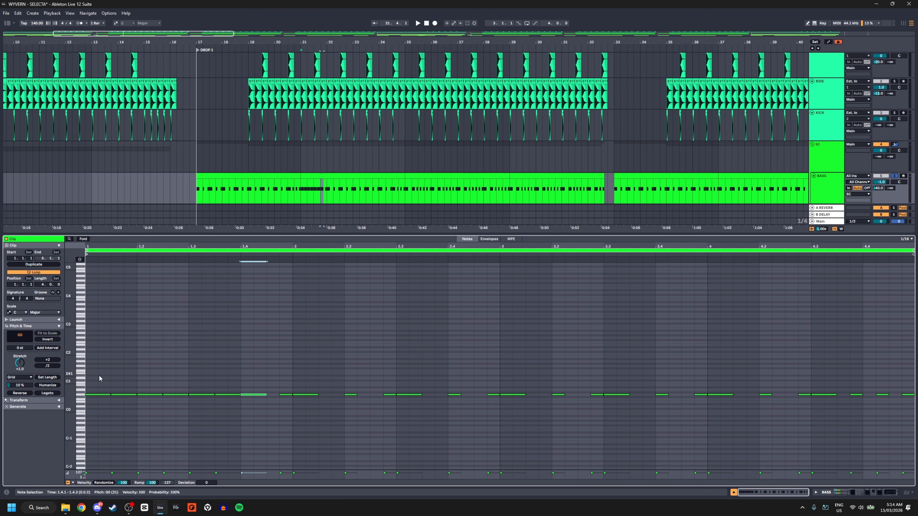
{"action": "key", "text": "space"}
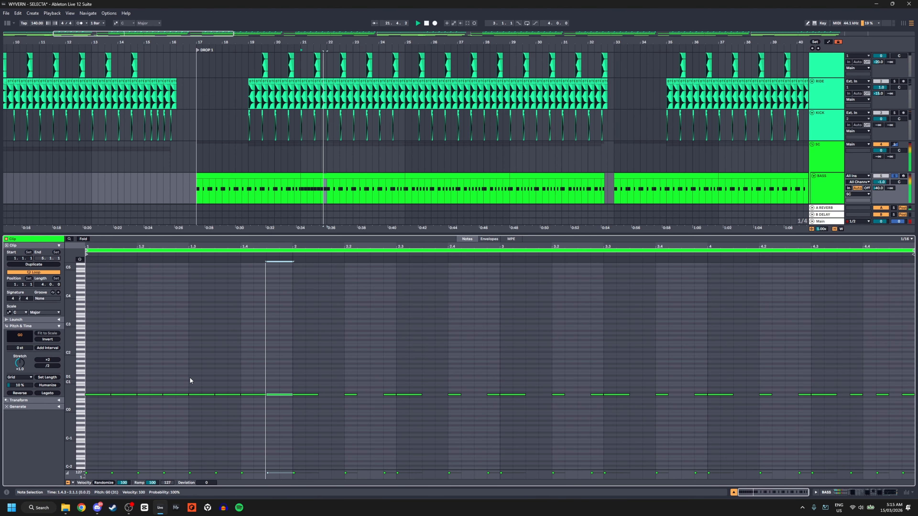
Undo all the note duplications in the BASS clip to bring back its original rhythm.
{"action": "key", "text": "ctrl+z"}
{"action": "key", "text": "ctrl+z"}
{"action": "key", "text": "ctrl+z"}
{"action": "key", "text": "ctrl+z"}
{"action": "key", "text": "ctrl+z"}
{"action": "key", "text": "ctrl+z"}
{"action": "key", "text": "ctrl+z"}
{"action": "key", "text": "ctrl+z"}
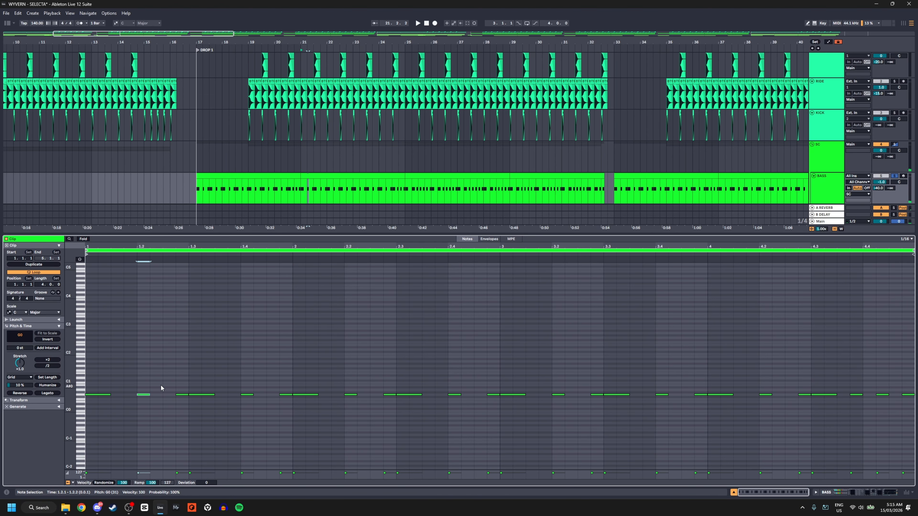
Play the BASS clip from its 1.2.4 position, and play the following BASS clip from bar 25 to compare rhythms.
{"action": "left_click", "coordinate": [178, 400]}
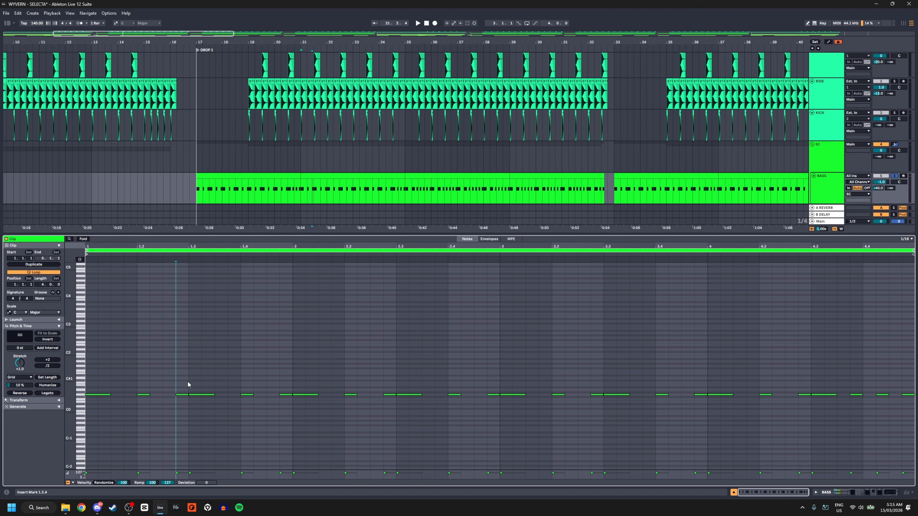
{"action": "key", "text": "space"}
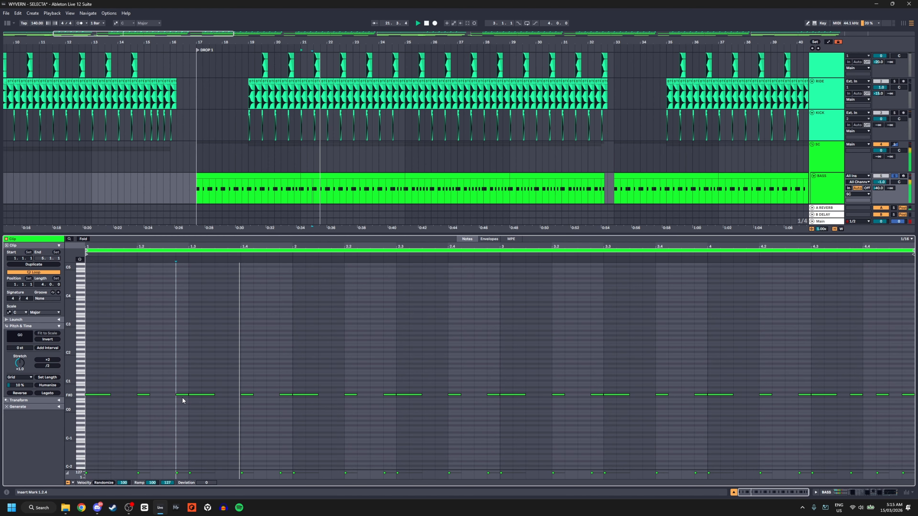
{"action": "key", "text": "space"}
{"action": "left_click", "coordinate": [412, 193]}
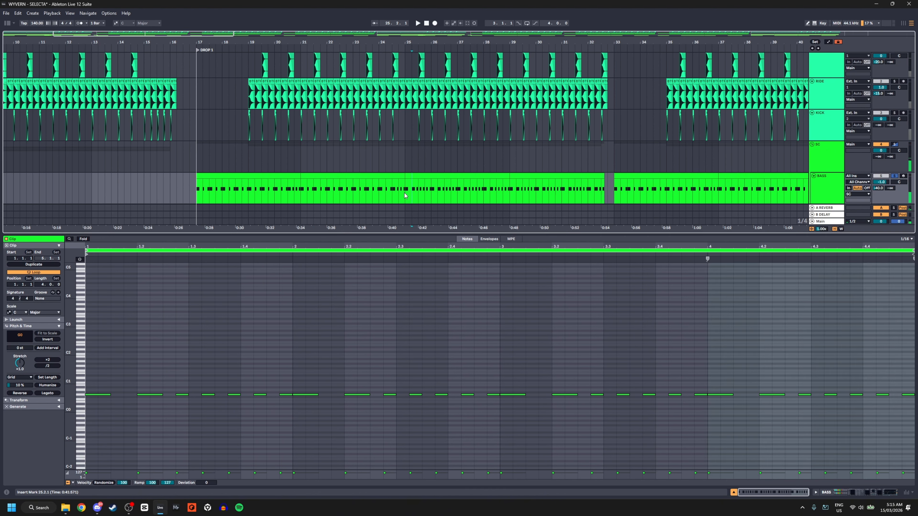
{"action": "left_click", "coordinate": [404, 193]}
{"action": "key", "text": "space"}
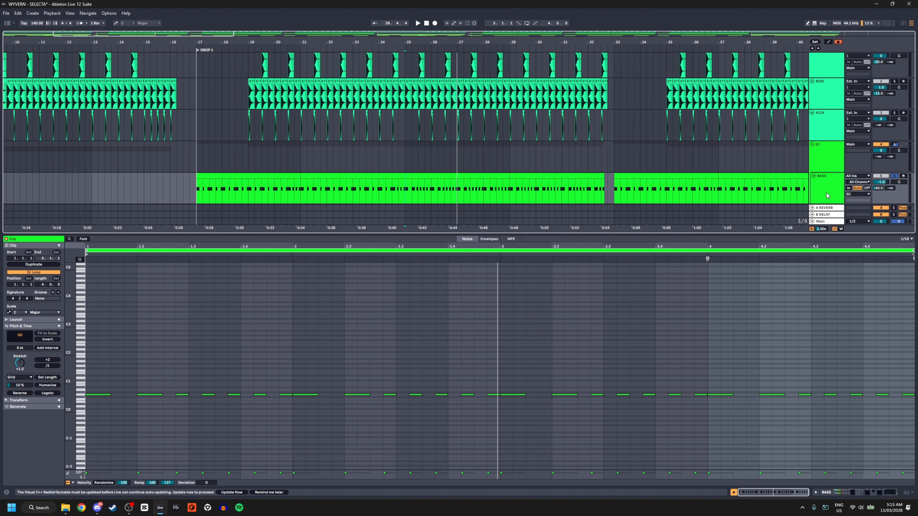
Turn off OTT, Tube Trash, GClip and EQ Eight on the BASS track, and solo the track.
{"action": "left_click", "coordinate": [827, 196]}
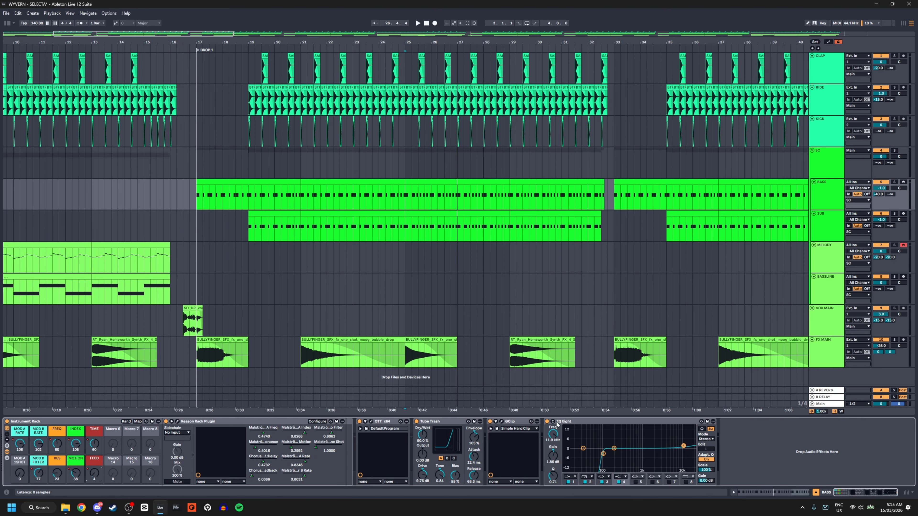
{"action": "key", "text": "0"}
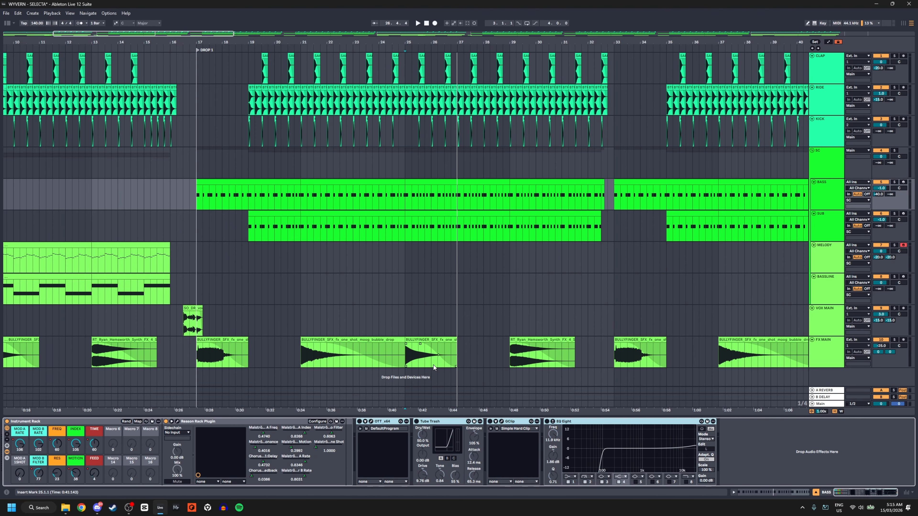
{"action": "key", "text": "s"}
Bypass the RV-7 reverb, CF-101 chorus and both Scream 4 units in the BASS track's Reason Rack Plugin.
{"action": "left_click", "coordinate": [177, 421]}
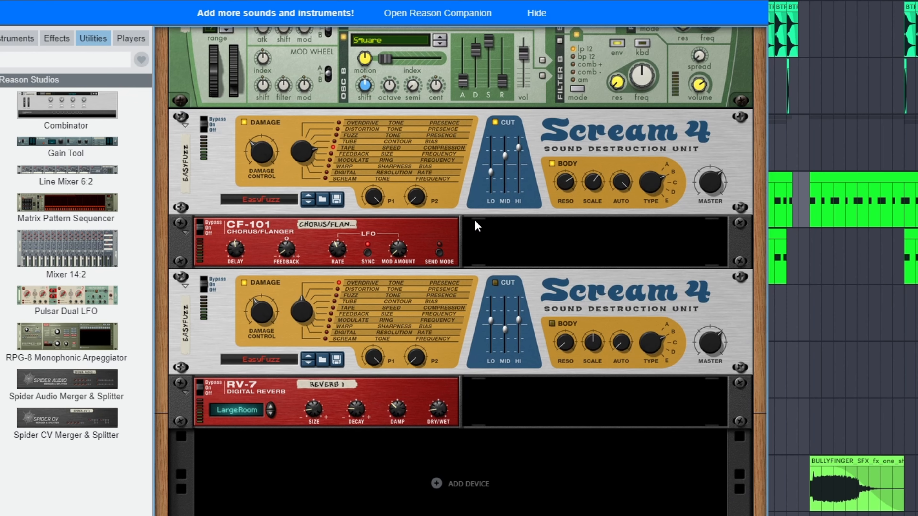
{"action": "left_click", "coordinate": [200, 386]}
{"action": "left_click", "coordinate": [204, 281]}
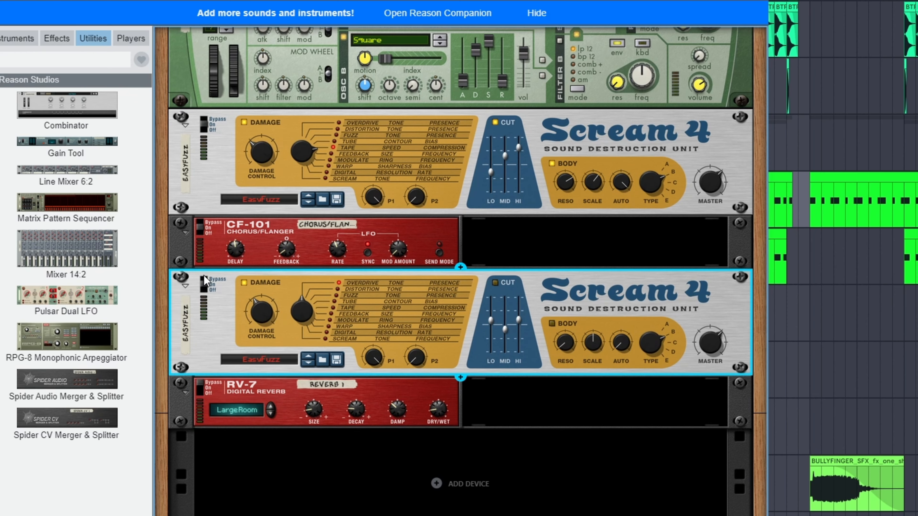
{"action": "left_click", "coordinate": [200, 227]}
{"action": "scroll", "coordinate": [202, 285], "scroll_direction": "up", "scroll_amount": 4}
{"action": "left_click", "coordinate": [204, 286]}
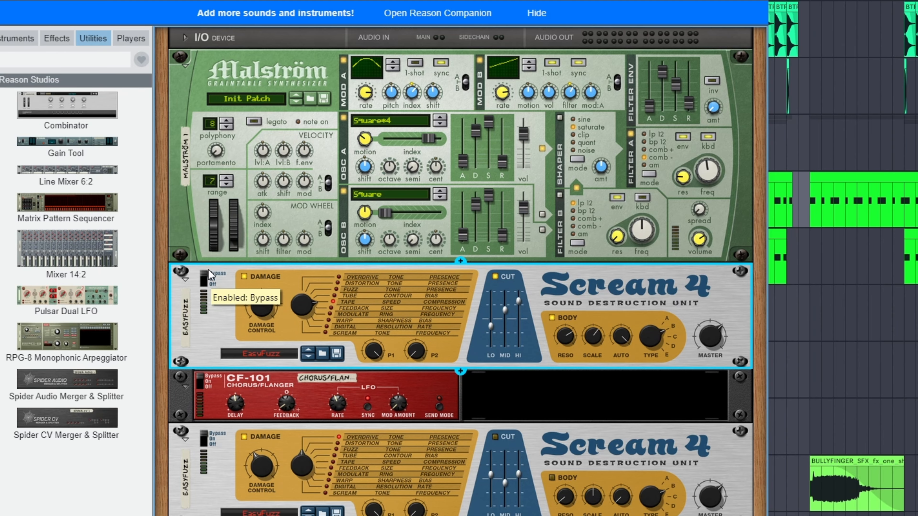
Examine the Malström's front-panel oscillator, filter and modulator settings, including Modulator B's filter amount and sync.
{"action": "scroll", "coordinate": [222, 330], "scroll_direction": "down", "scroll_amount": 4}
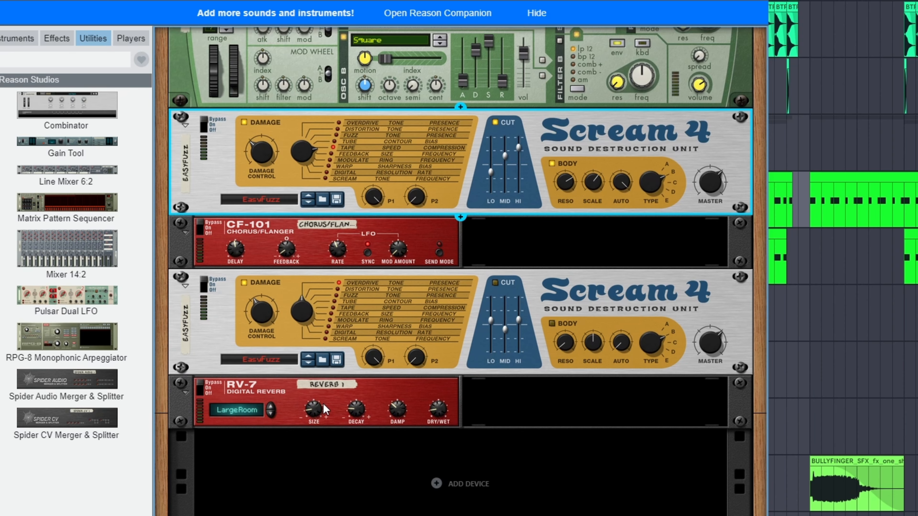
{"action": "scroll", "coordinate": [513, 427], "scroll_direction": "up", "scroll_amount": 4}
{"action": "scroll", "coordinate": [469, 338], "scroll_direction": "down", "scroll_amount": 4}
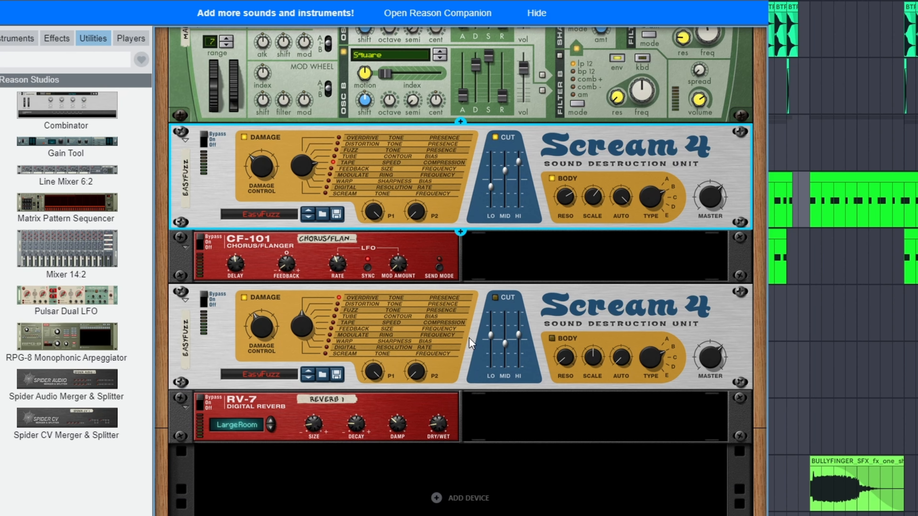
{"action": "scroll", "coordinate": [527, 356], "scroll_direction": "up", "scroll_amount": 4}
{"action": "left_click", "coordinate": [554, 384]}
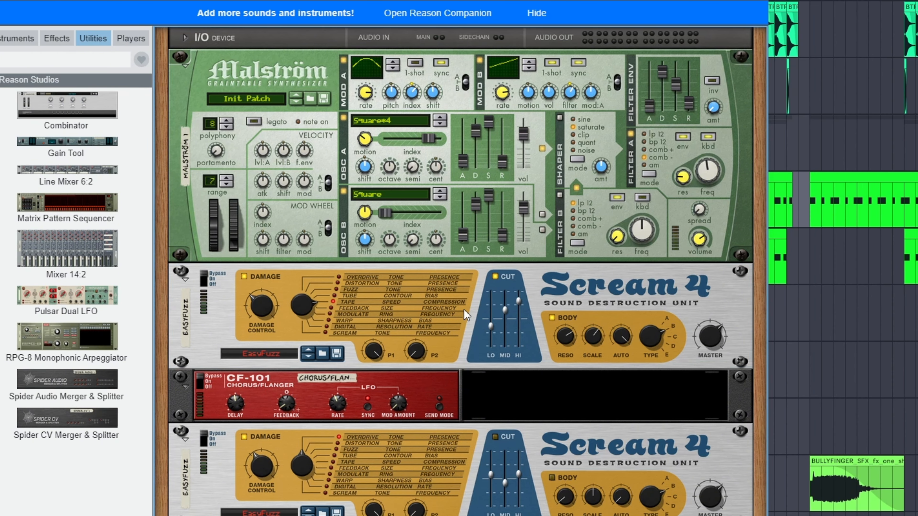
{"action": "left_click", "coordinate": [344, 192]}
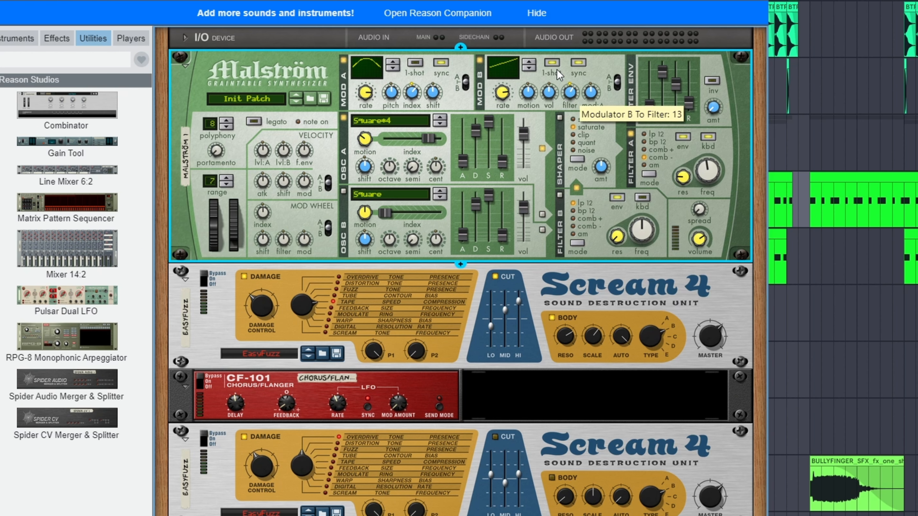
{"action": "left_click", "coordinate": [578, 64]}
Flip the rack around to examine the Malström's Mod A and Mod B cable routing, and return to the front view.
{"action": "key", "text": "Tab"}
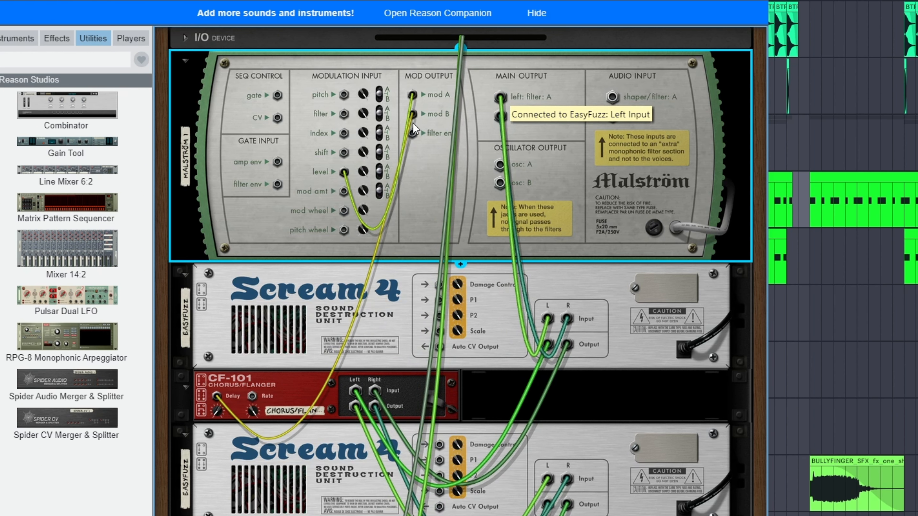
{"action": "key", "text": "Tab"}
{"action": "key", "text": "Tab"}
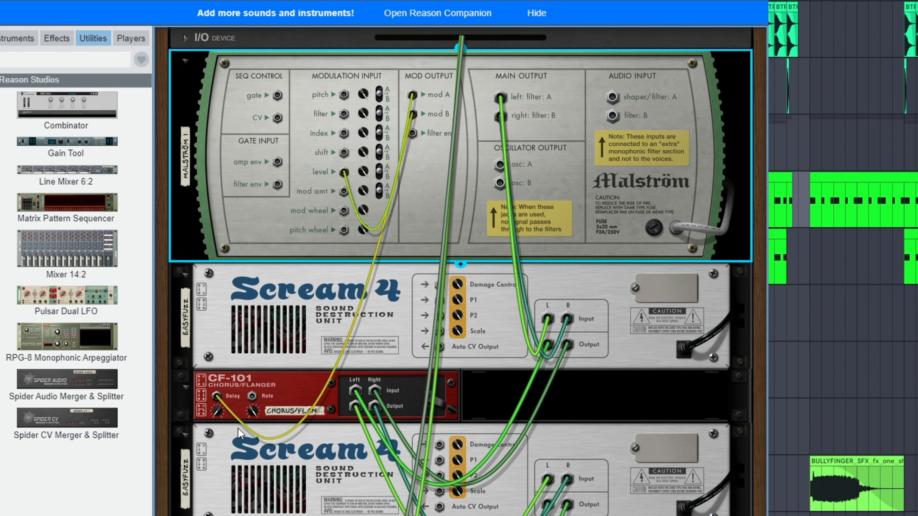
{"action": "mouse_move", "coordinate": [213, 417]}
{"action": "key", "text": "Tab"}
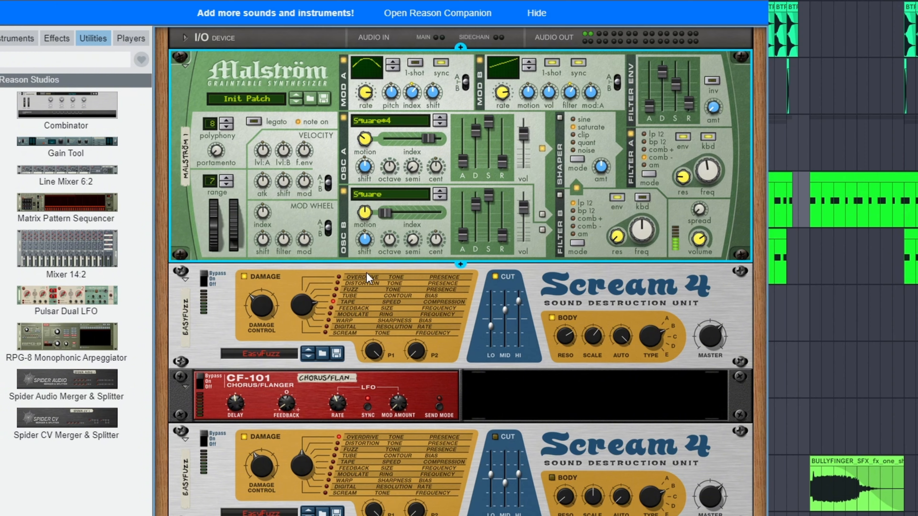
Switch the first Scream 4 back on and examine its Body Resonance and Scale settings.
{"action": "left_click", "coordinate": [206, 278]}
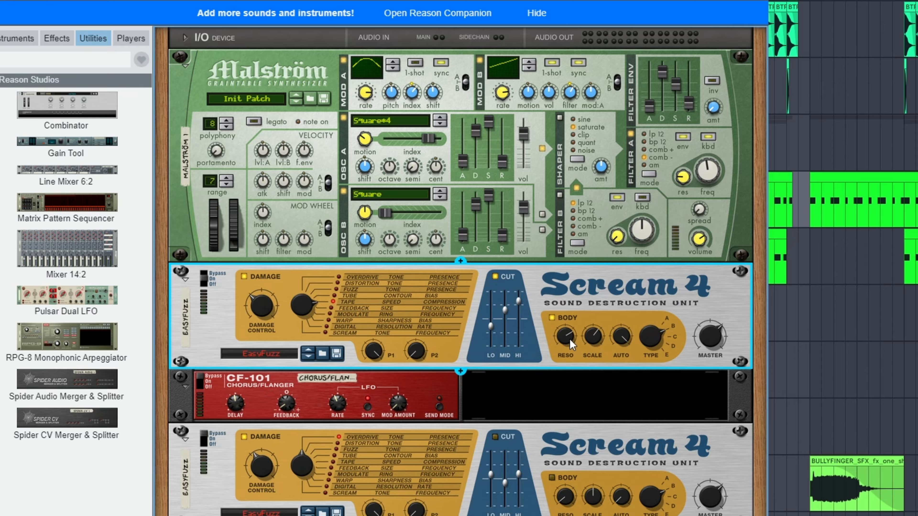
{"action": "mouse_move", "coordinate": [571, 345]}
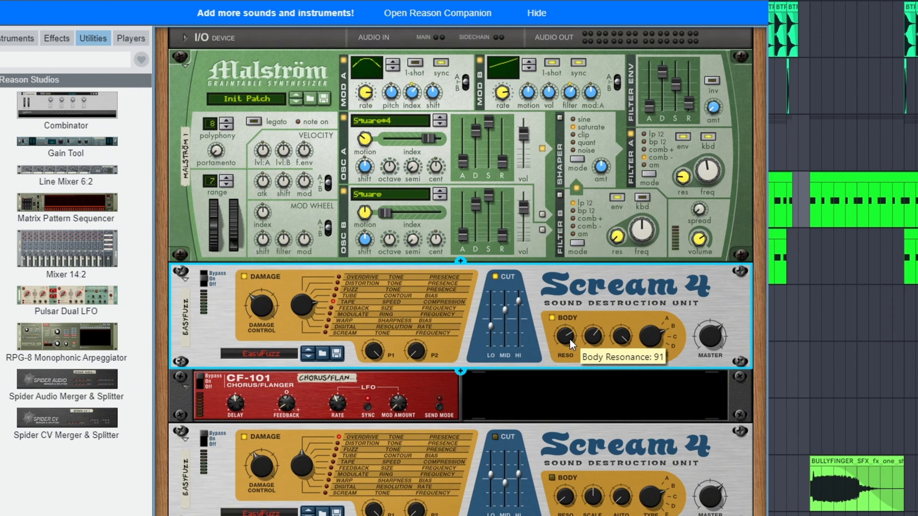
{"action": "mouse_move", "coordinate": [595, 338]}
{"action": "left_mouse_down"}
{"action": "mouse_move", "coordinate": [601, 361]}
{"action": "mouse_move", "coordinate": [605, 337]}
{"action": "left_mouse_up"}
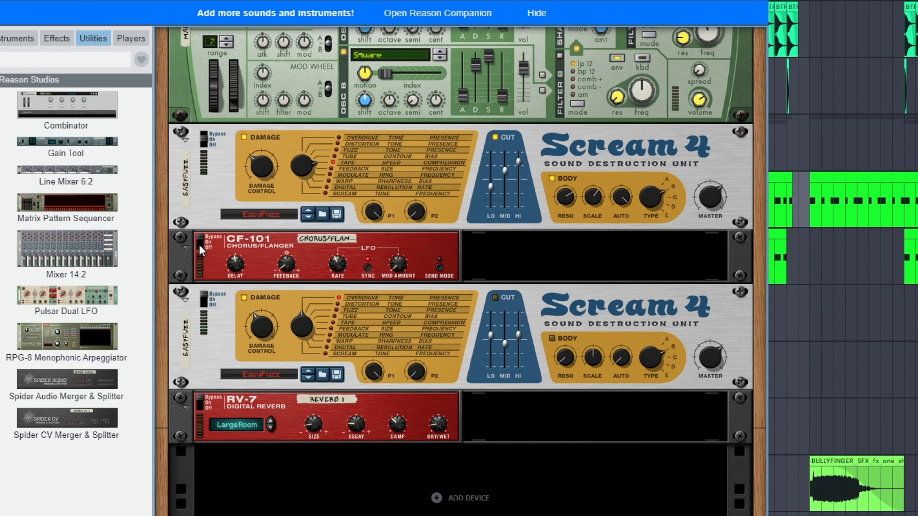
Switch the CF-101 chorus/flanger back on and examine its Delay setting.
{"action": "left_click", "coordinate": [201, 250]}
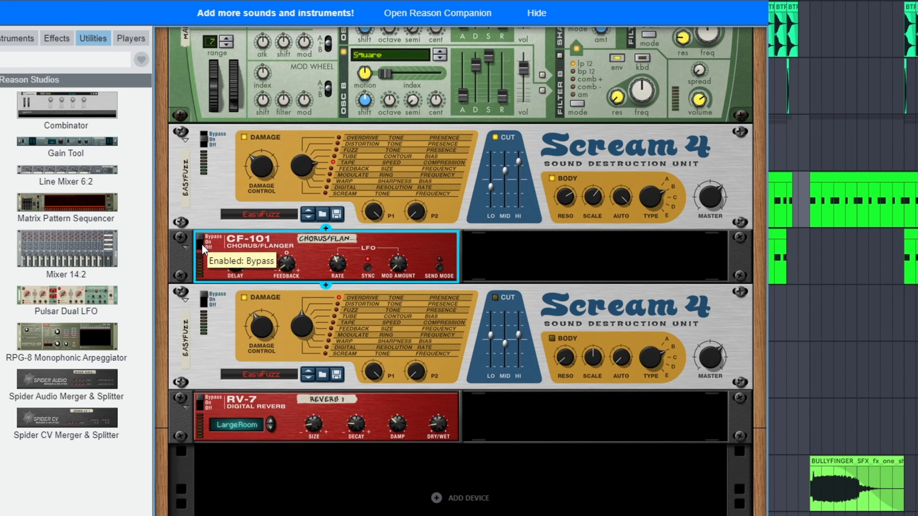
{"action": "left_click", "coordinate": [201, 242]}
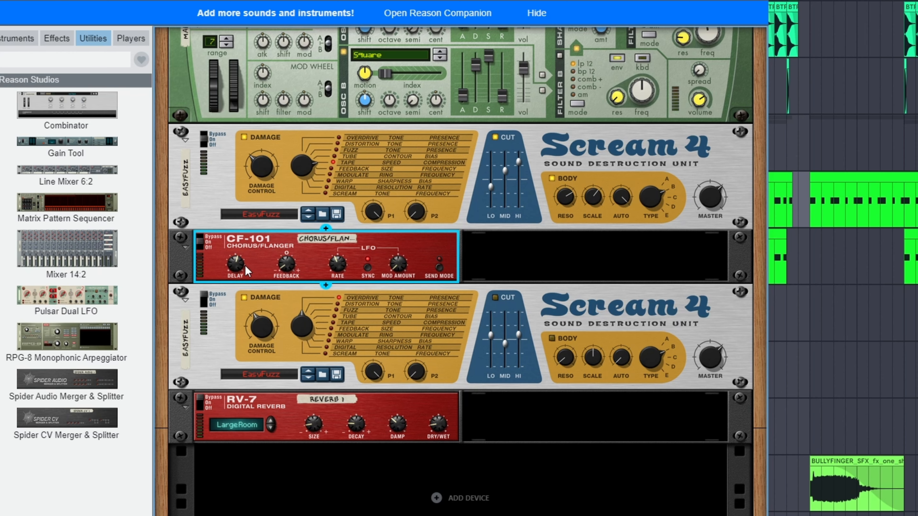
{"action": "mouse_move", "coordinate": [239, 267]}
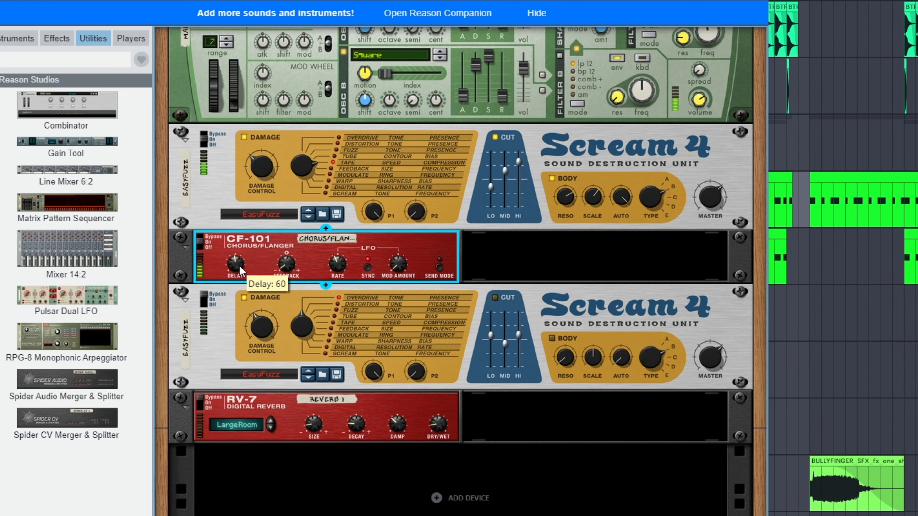
Switch the second Scream 4 back on, comparing it bypassed and active, and switch the RV-7 reverb back on.
{"action": "left_click", "coordinate": [204, 302]}
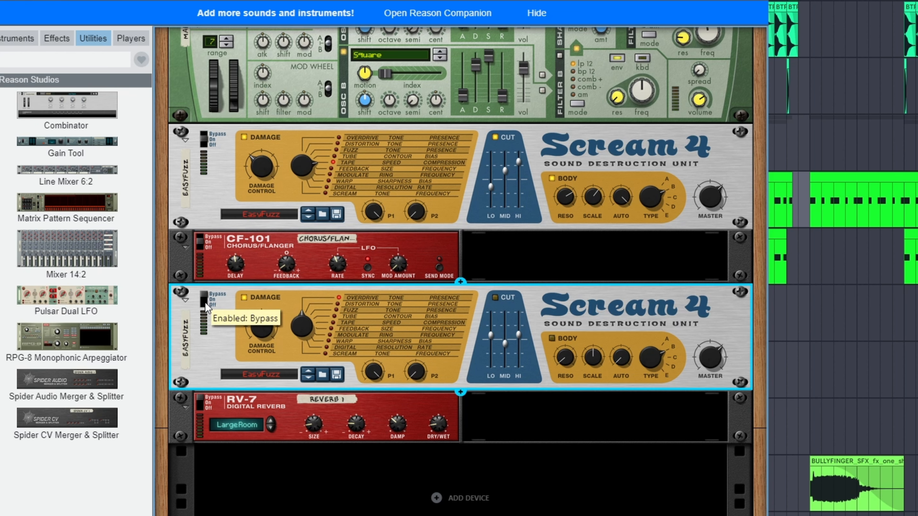
{"action": "left_click", "coordinate": [205, 304]}
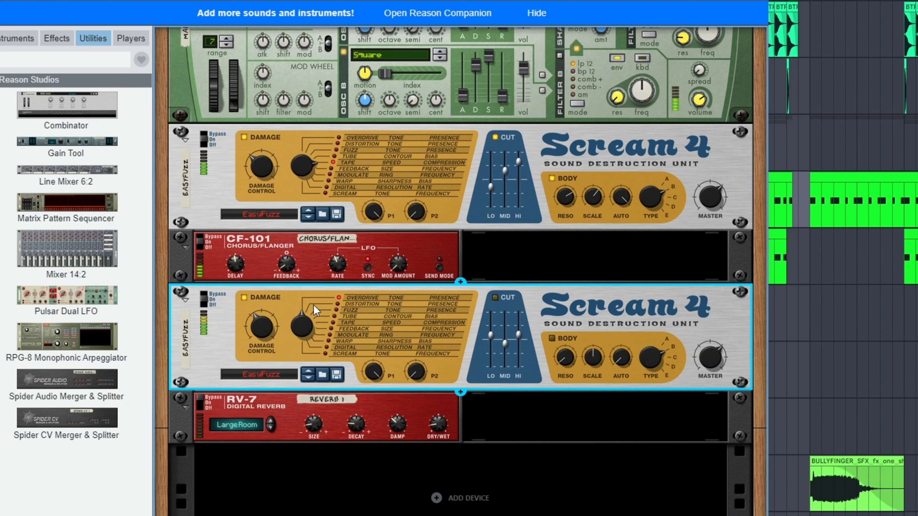
{"action": "left_click", "coordinate": [205, 300]}
{"action": "left_click", "coordinate": [205, 301]}
{"action": "left_click", "coordinate": [198, 401]}
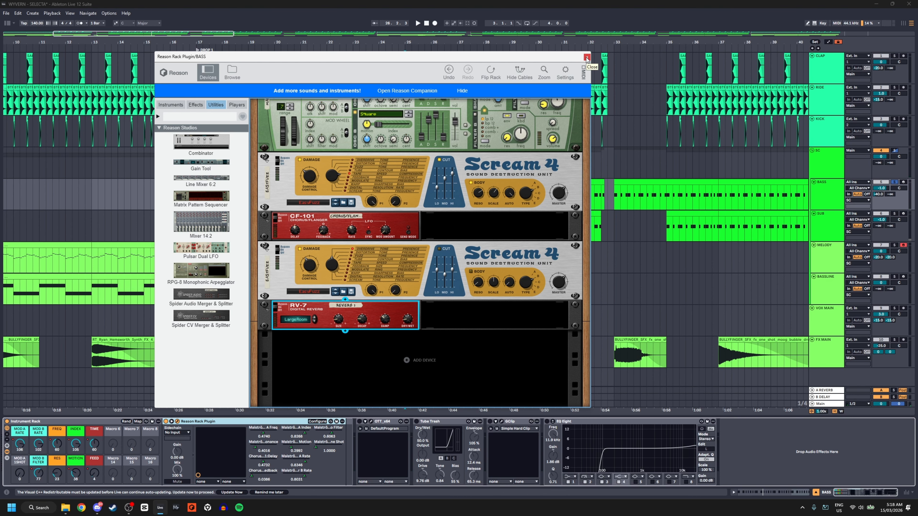
Close the Reason rack, turn OTT back on, examine its settings and play the BASS track with it.
{"action": "left_click", "coordinate": [586, 57]}
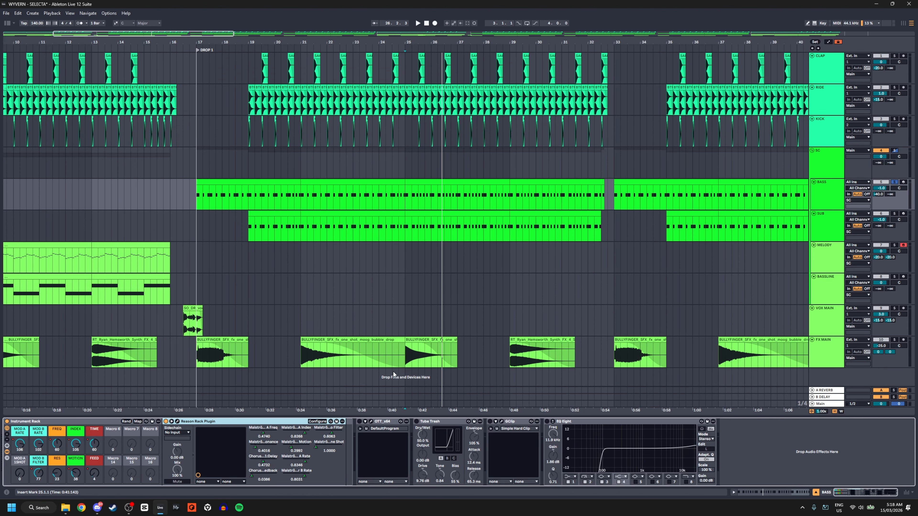
{"action": "left_click", "coordinate": [383, 421]}
{"action": "left_click", "coordinate": [370, 422]}
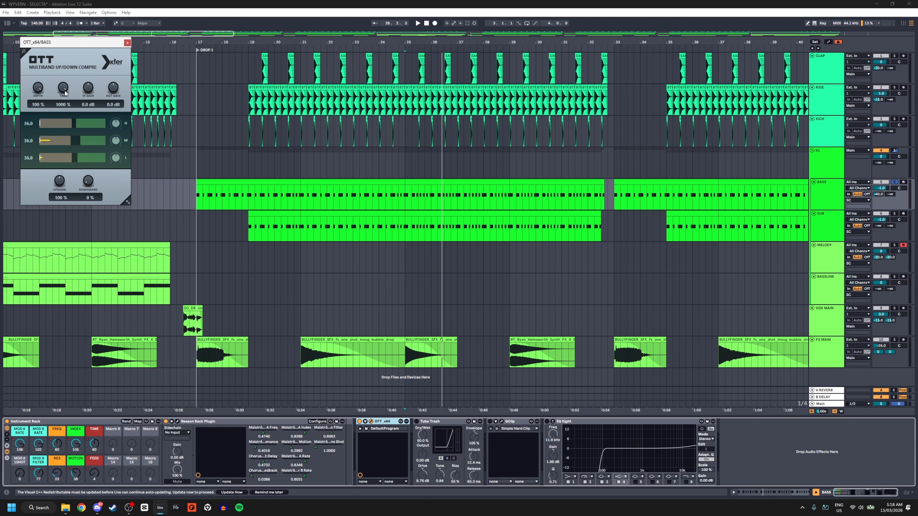
{"action": "left_click", "coordinate": [127, 42]}
{"action": "key", "text": "space"}
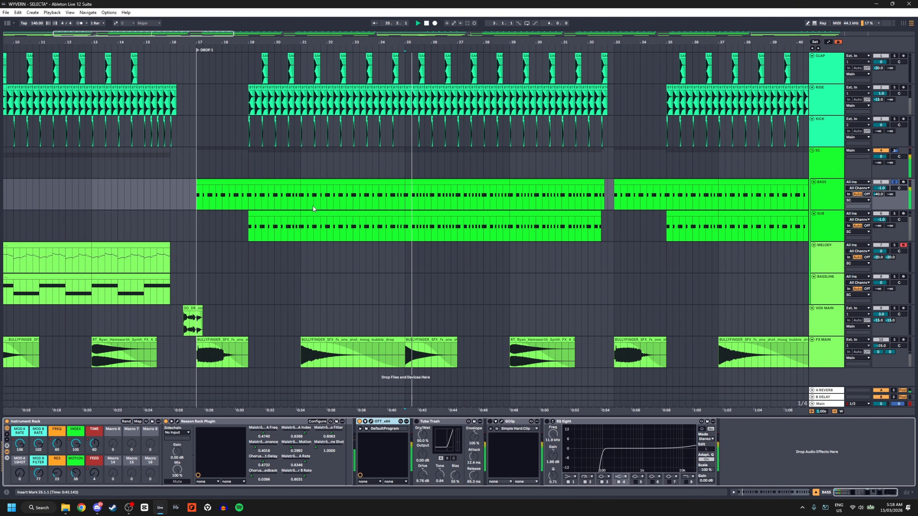
Turn Tube Trash back on and play the soloed BASS track through it.
{"action": "left_click", "coordinate": [417, 423]}
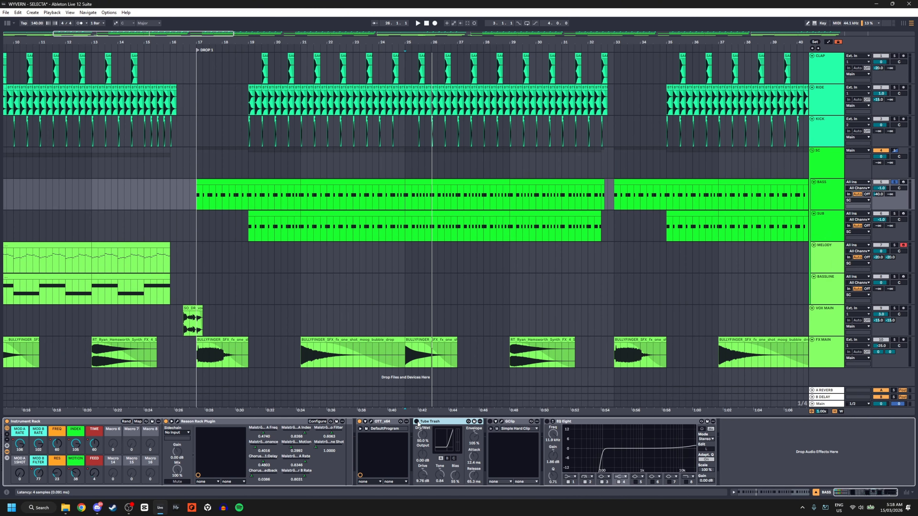
{"action": "mouse_move", "coordinate": [424, 431]}
{"action": "left_mouse_down"}
{"action": "mouse_move", "coordinate": [424, 455]}
{"action": "mouse_move", "coordinate": [425, 421]}
{"action": "left_mouse_up"}
{"action": "key", "text": "space"}
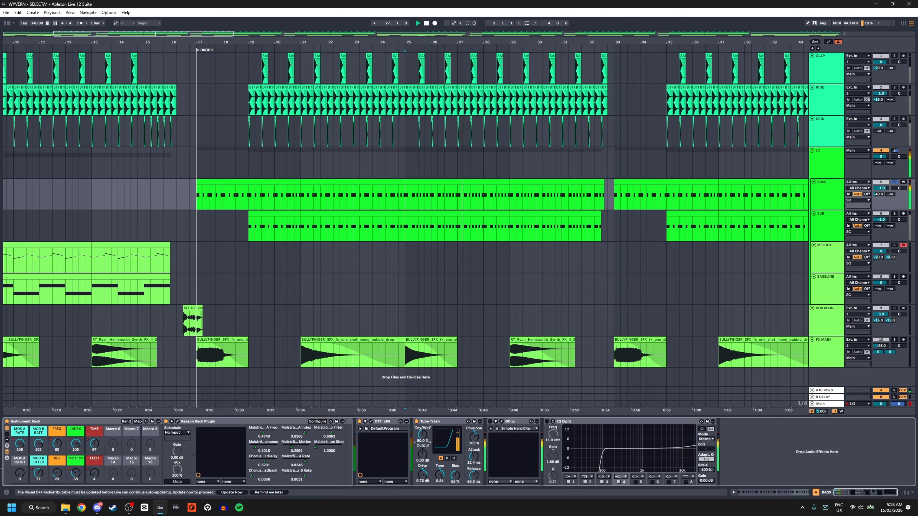
Open GClip on the BASS track, play the track through it and examine its waveforms at different display zooms.
{"action": "left_click", "coordinate": [443, 424]}
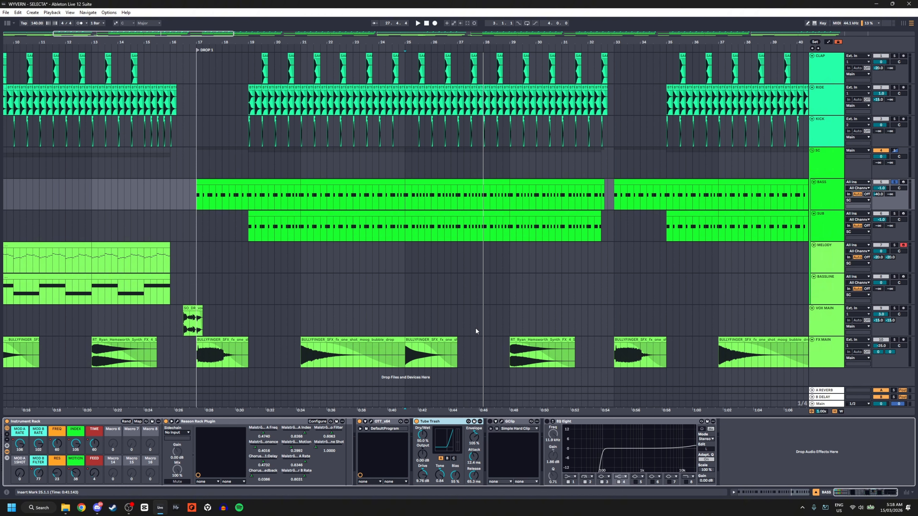
{"action": "left_click", "coordinate": [501, 421]}
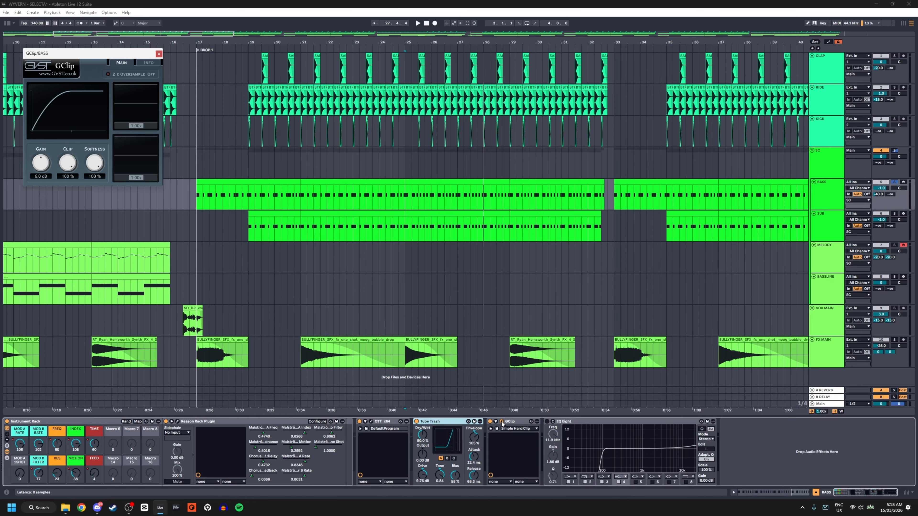
{"action": "left_click_drag", "start_coordinate": [129, 177], "coordinate": [129, 181]}
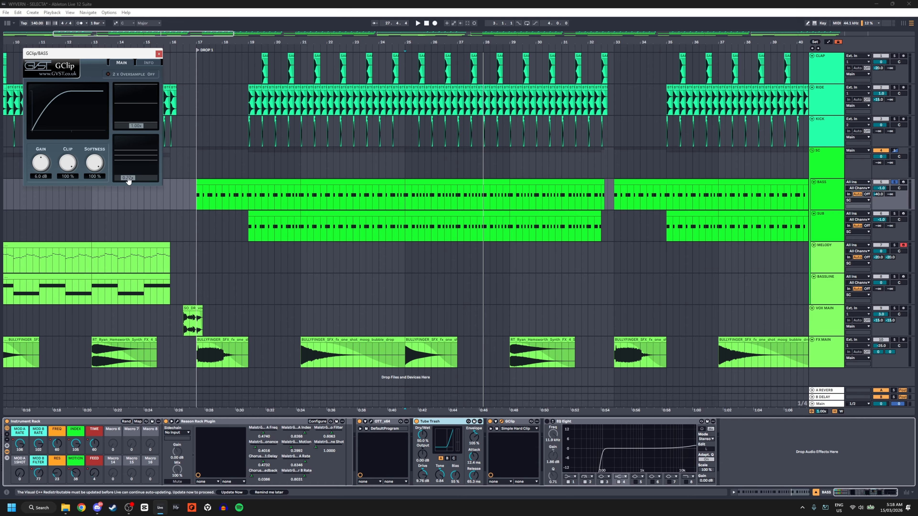
{"action": "key", "text": "space"}
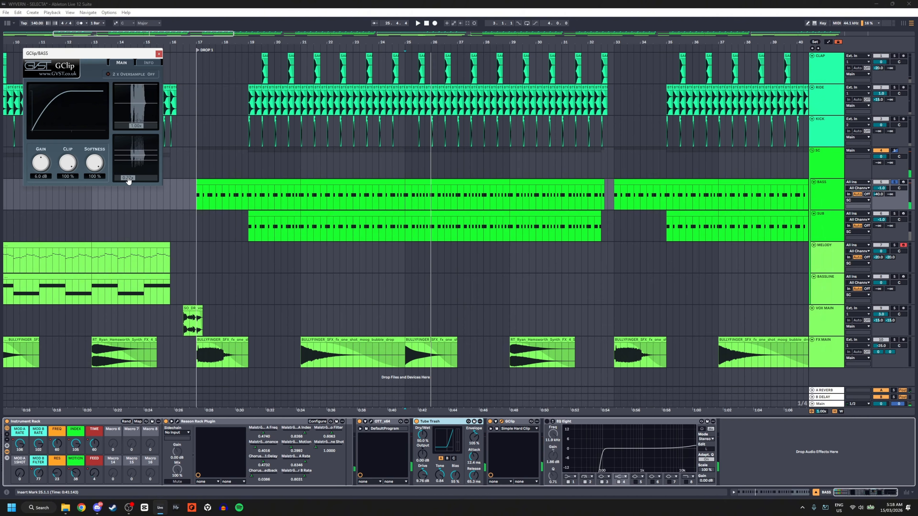
{"action": "left_click_drag", "start_coordinate": [128, 179], "coordinate": [142, 184]}
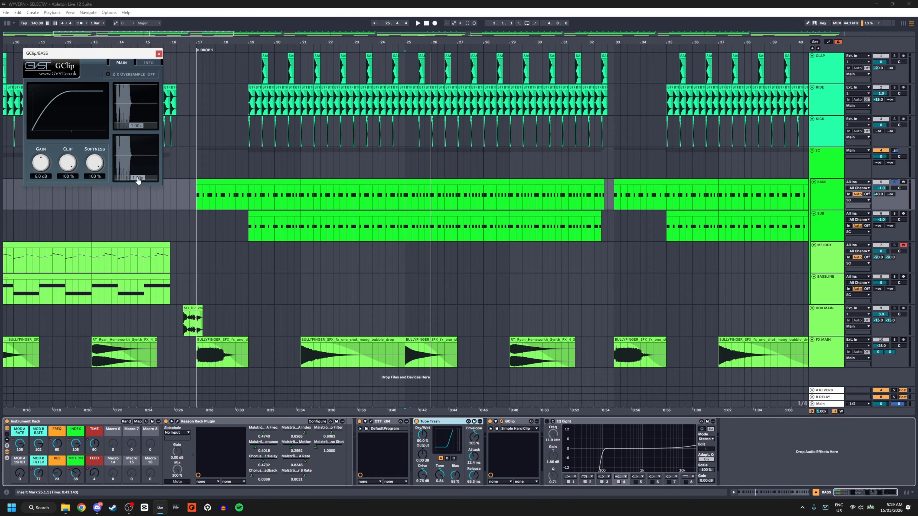
{"action": "left_click", "coordinate": [159, 54]}
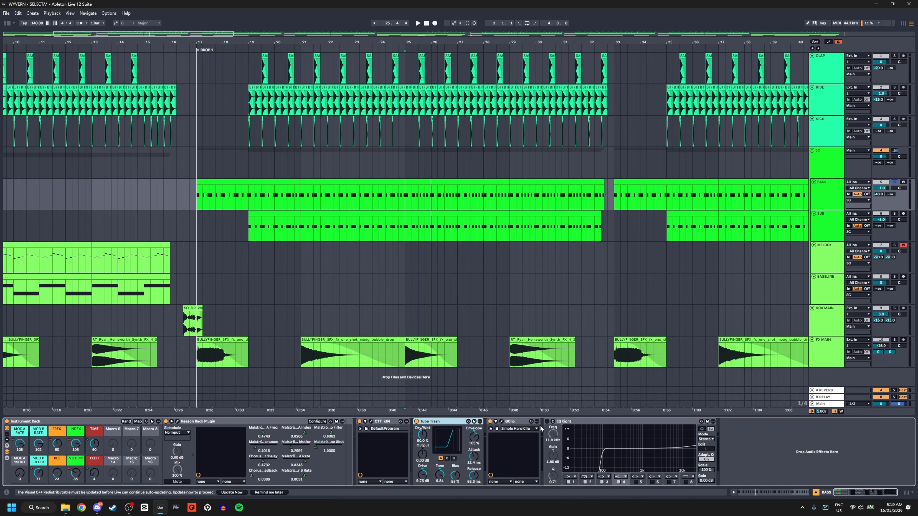
Turn the BASS track's EQ Eight back on and examine its 100 Hz low-cut and 11.9 kHz high band.
{"action": "left_click", "coordinate": [577, 425]}
{"action": "left_click", "coordinate": [603, 454]}
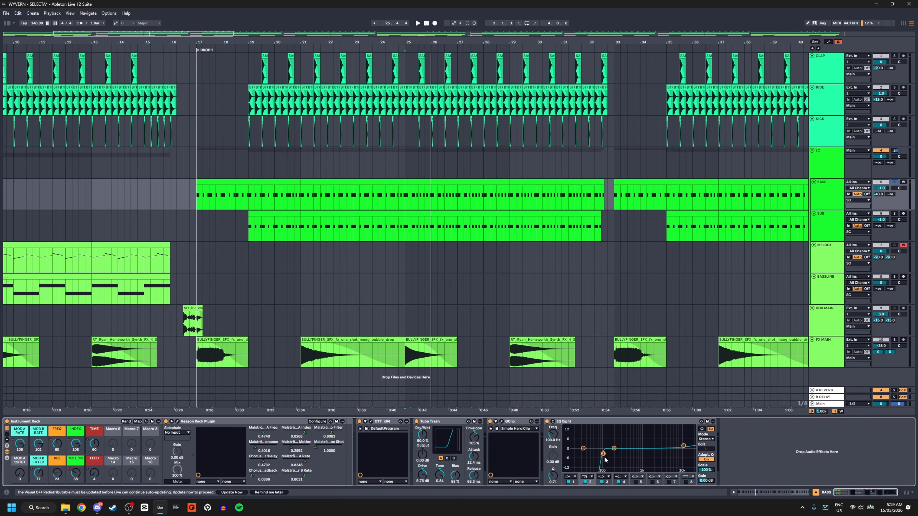
{"action": "left_click", "coordinate": [687, 449]}
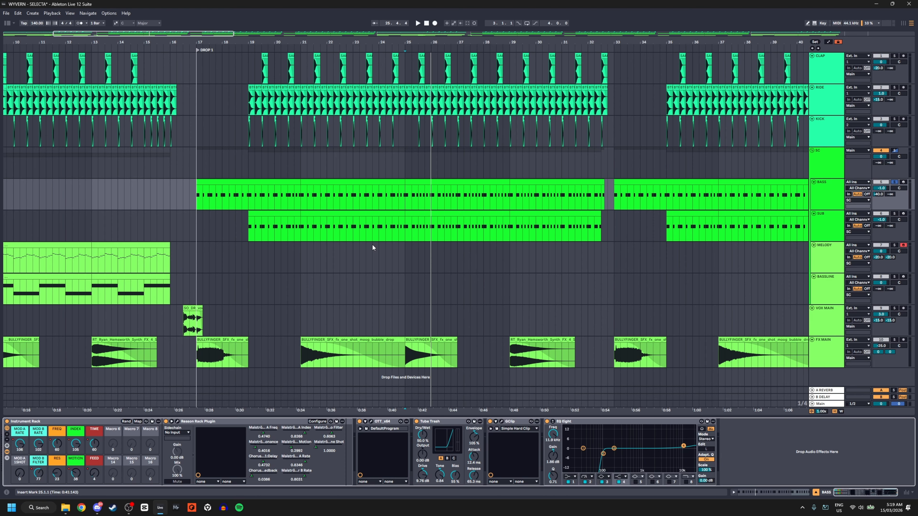
Play the soloed SUB track from bar 19 and examine its Malström synth in the Reason rack.
{"action": "left_click", "coordinate": [250, 231]}
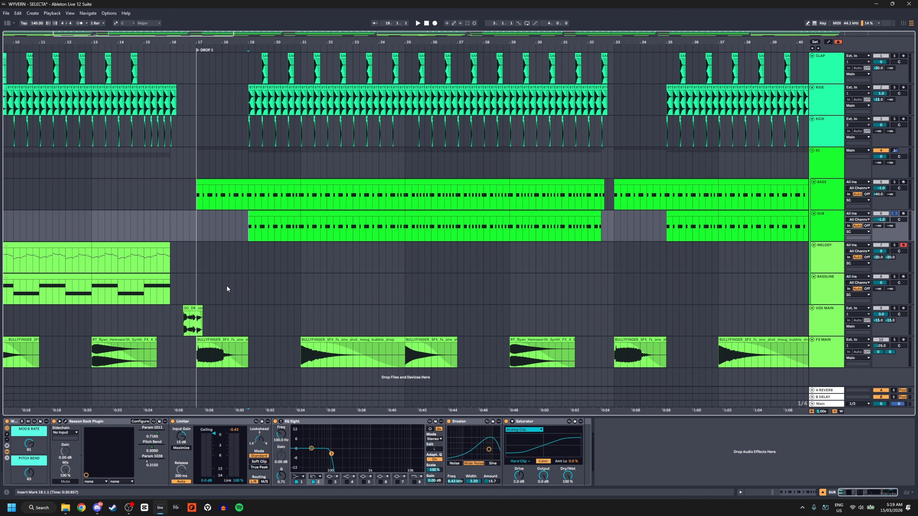
{"action": "key", "text": "space"}
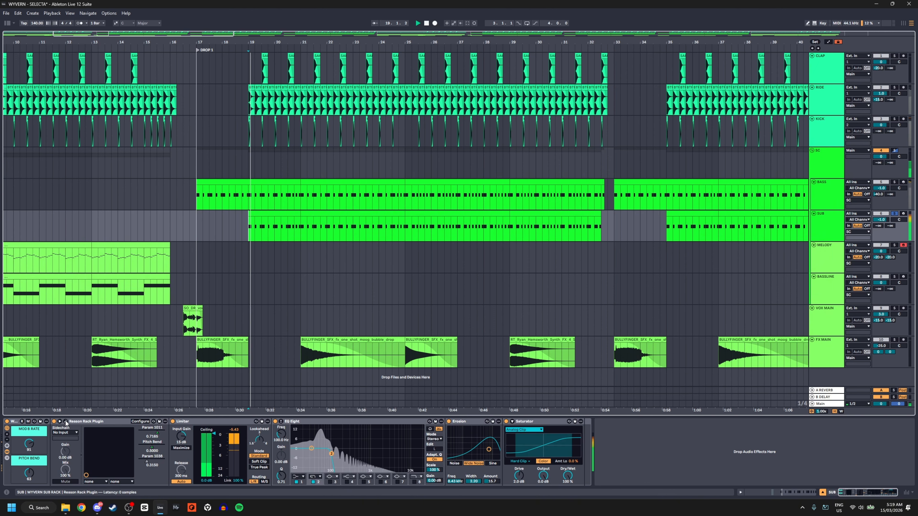
{"action": "left_click", "coordinate": [65, 422]}
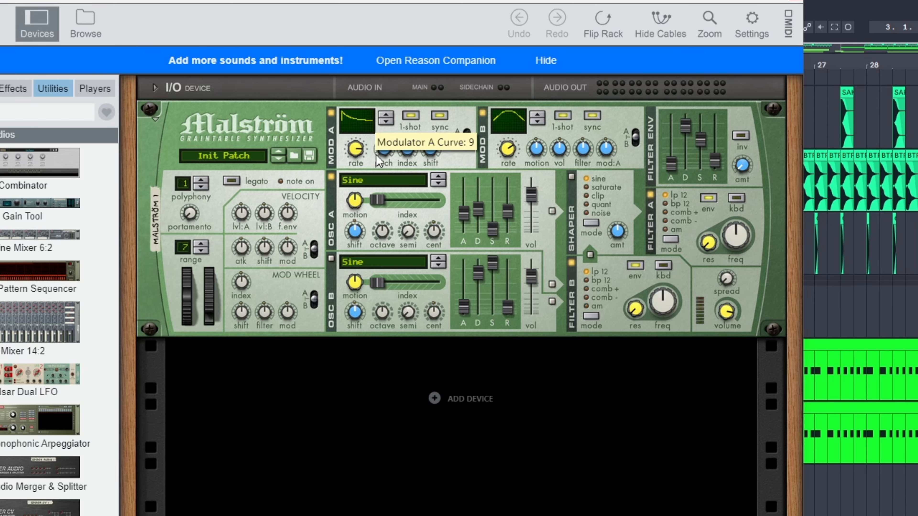
{"action": "scroll", "coordinate": [380, 156], "scroll_direction": "up", "scroll_amount": 5}
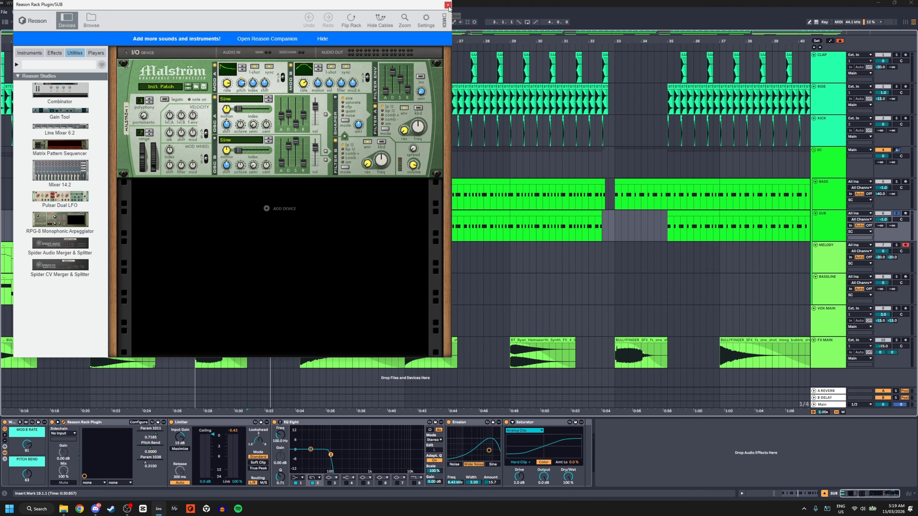
{"action": "left_click", "coordinate": [448, 5]}
Play the soloed SUB track through its effect chain, examining the Limiter, EQ Eight, Erosion and Saturator.
{"action": "key", "text": "space"}
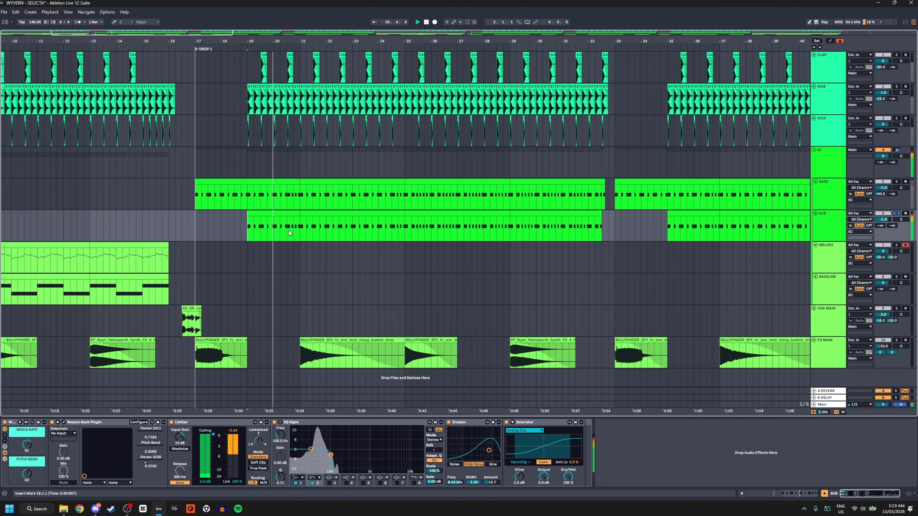
{"action": "key", "text": "space"}
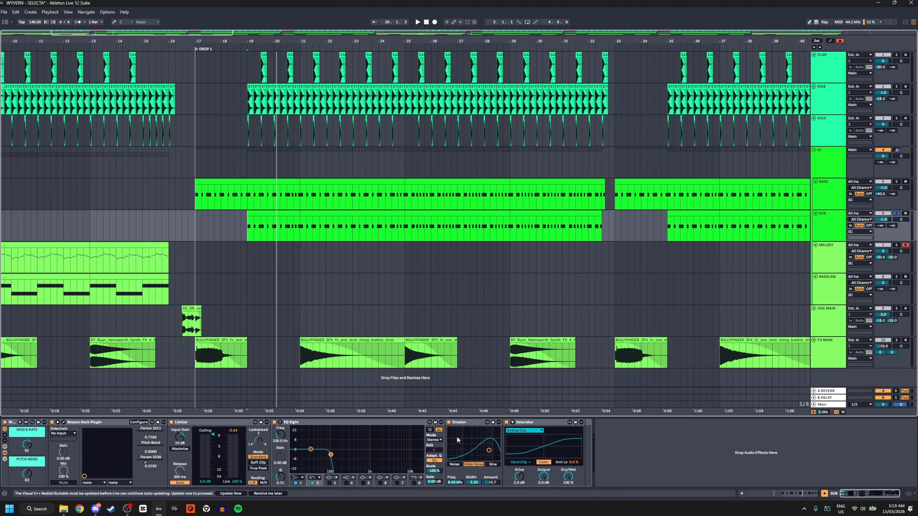
{"action": "key", "text": "space"}
Play the drop with every track unsoloed and examine the SC group's ShaperBox 3 volume curve, sidechained from KICK.
{"action": "double_click", "coordinate": [532, 417]}
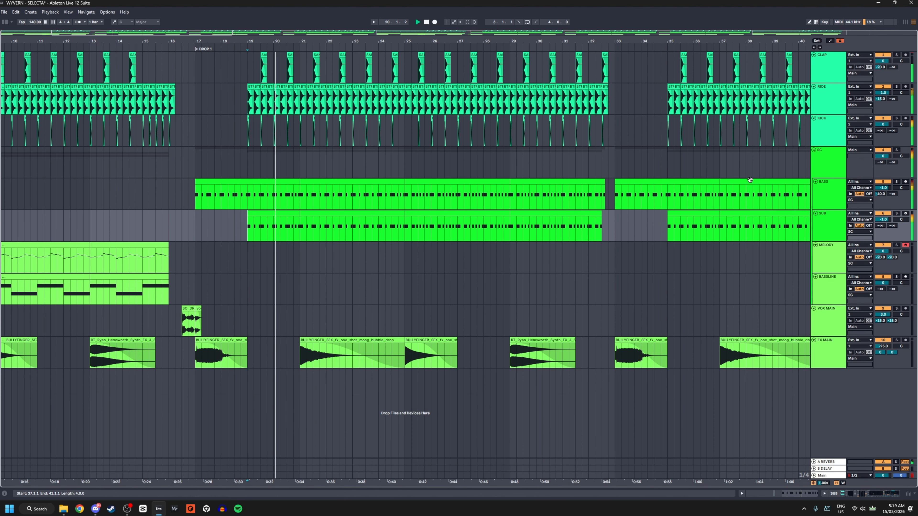
{"action": "double_click", "coordinate": [824, 163]}
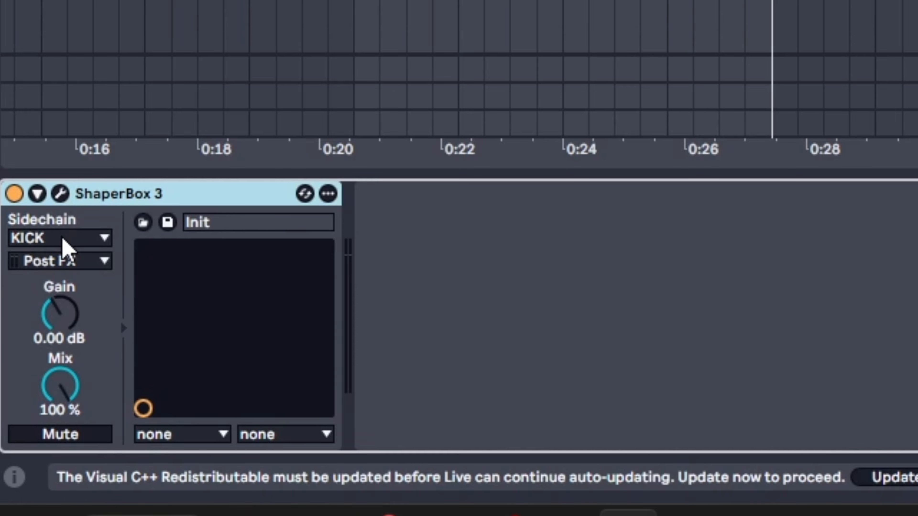
{"action": "left_click", "coordinate": [60, 194]}
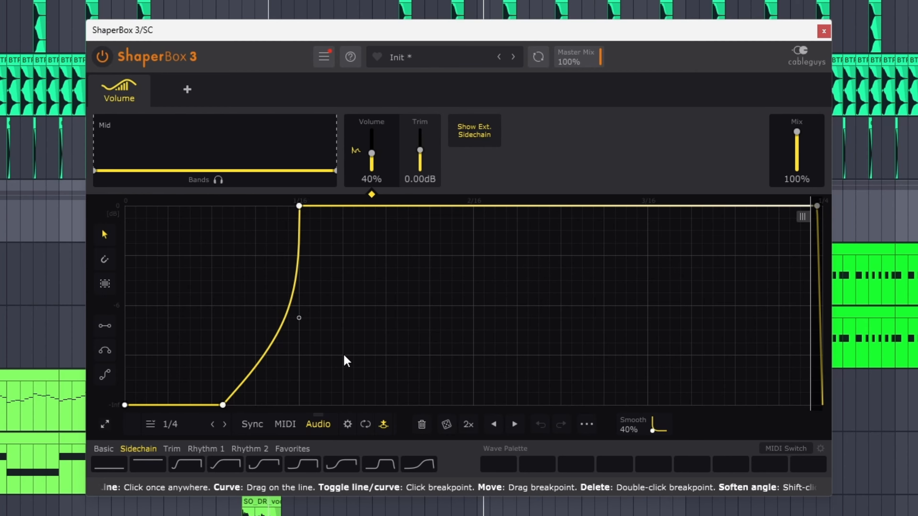
{"action": "key", "text": "space"}
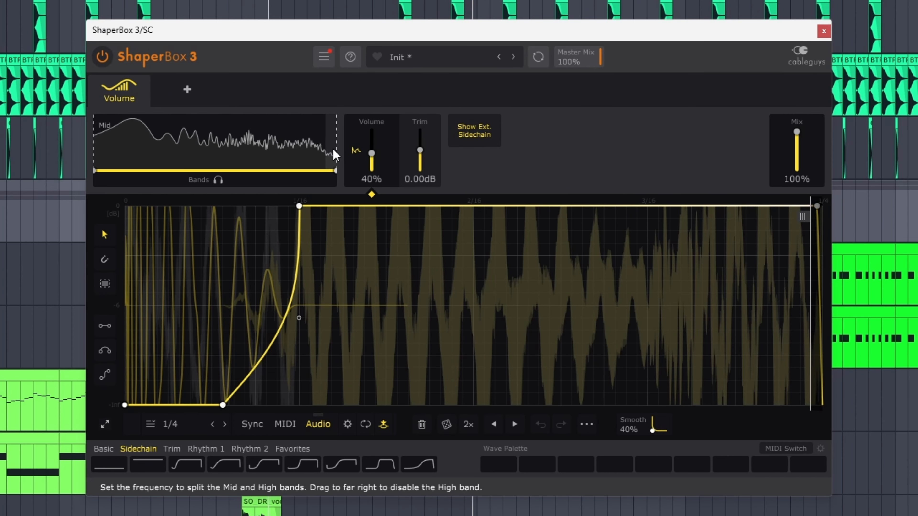
Split ShaperBox 3's mid and high bands at 200 Hz, and move the split to a higher frequency.
{"action": "left_click_drag", "start_coordinate": [334, 142], "coordinate": [173, 144]}
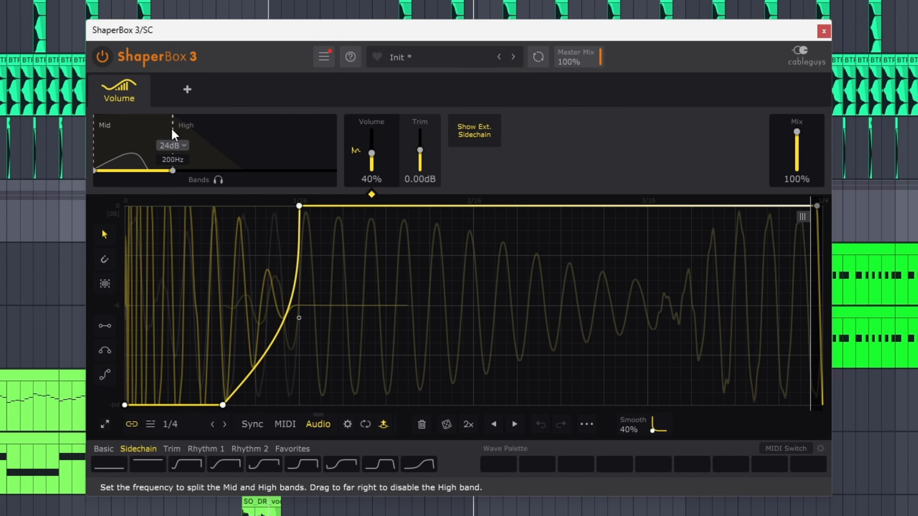
{"action": "left_click_drag", "start_coordinate": [177, 133], "coordinate": [251, 129]}
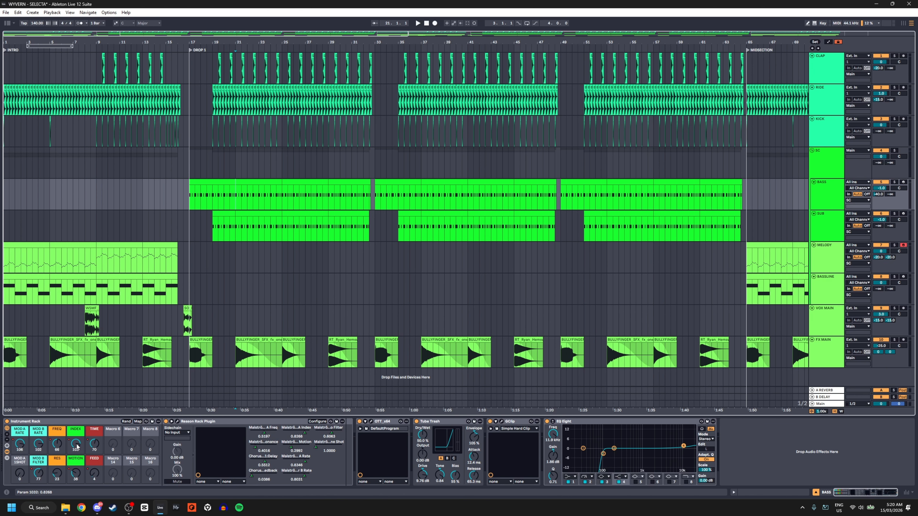
Show automation across the whole arrangement and examine the BASS track's INDEX, MOTION, FREQ and MOD B FILTER envelopes.
{"action": "key", "text": "minus"}
{"action": "key", "text": "a"}
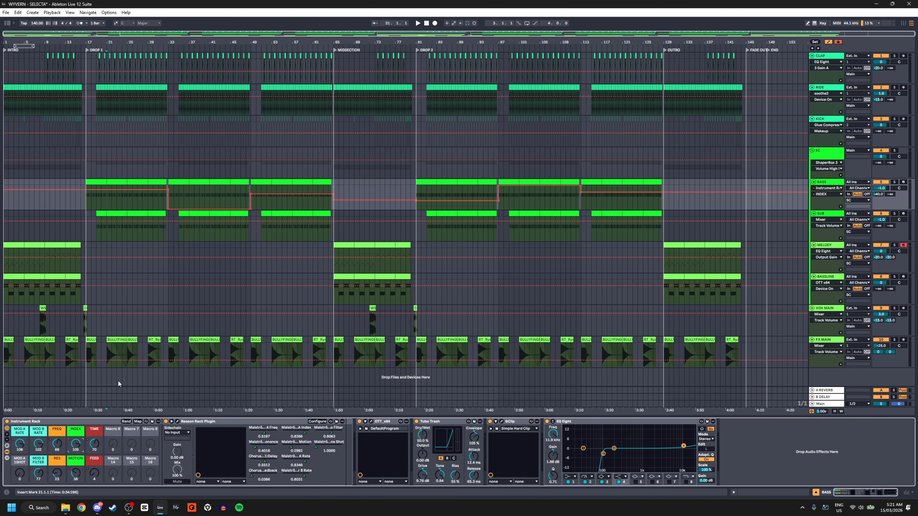
{"action": "left_click", "coordinate": [75, 473]}
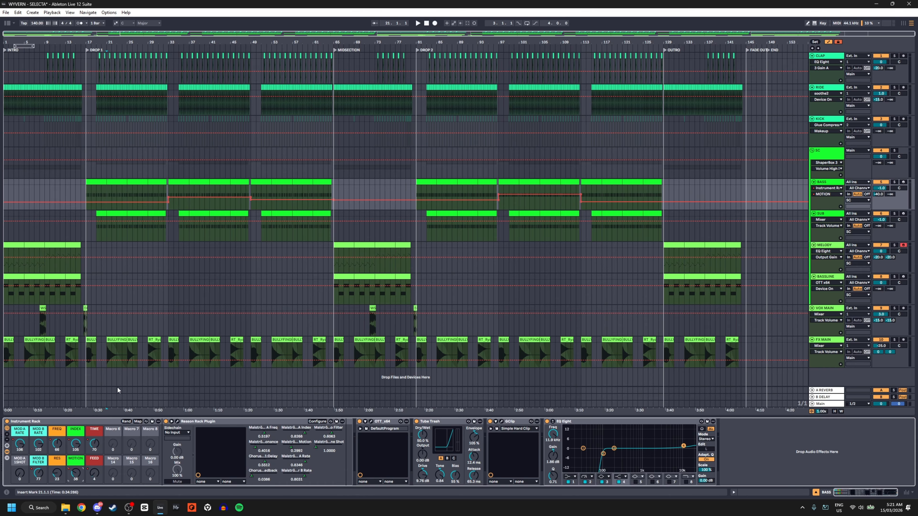
{"action": "left_click", "coordinate": [58, 445]}
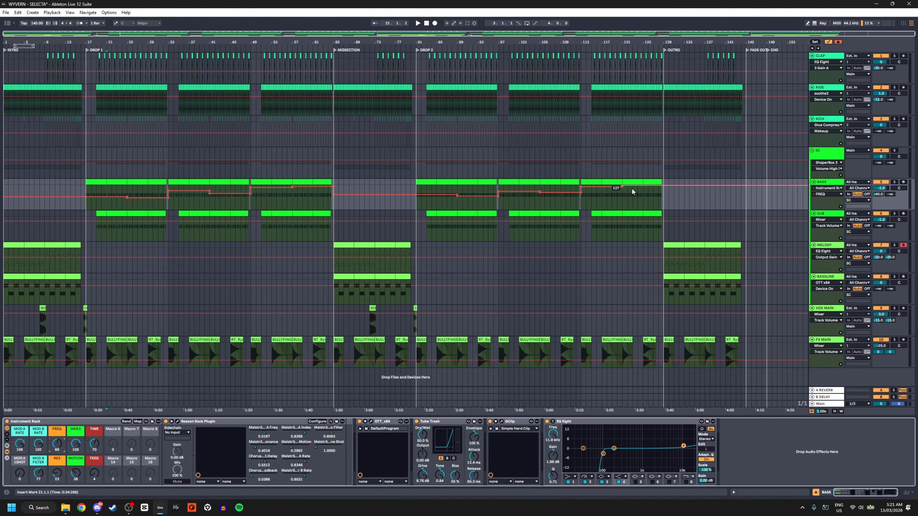
{"action": "left_click", "coordinate": [38, 473]}
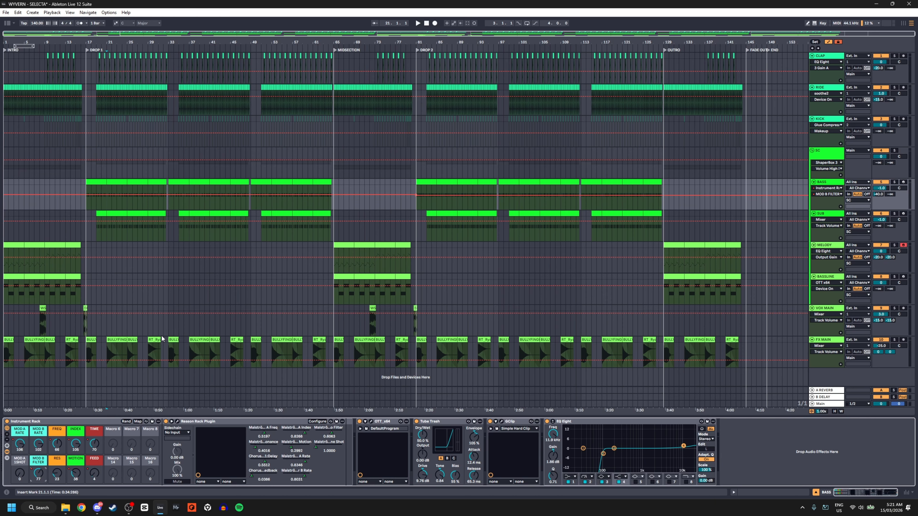
Show the BASS track's MOD A RATE automation and examine its raised section at 24.4.1.
{"action": "left_click", "coordinate": [20, 443]}
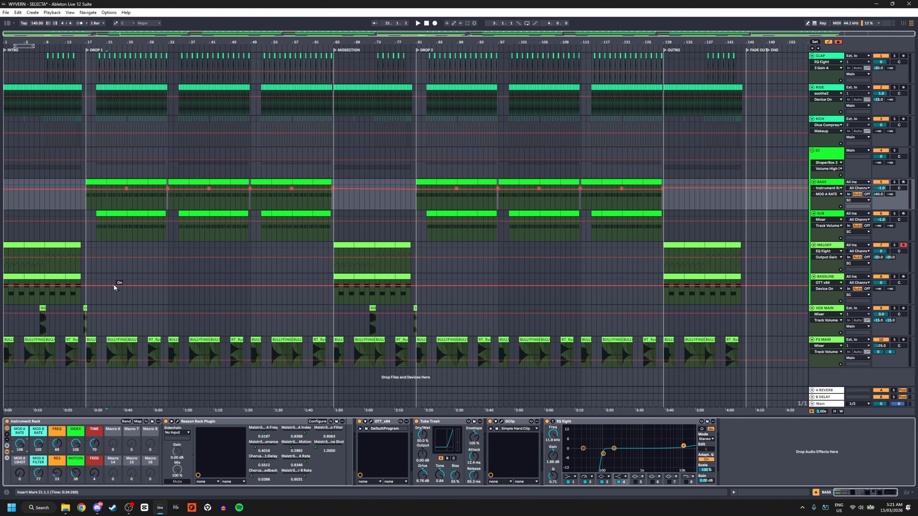
{"action": "scroll", "coordinate": [109, 191], "scroll_direction": "up", "scroll_amount": 5}
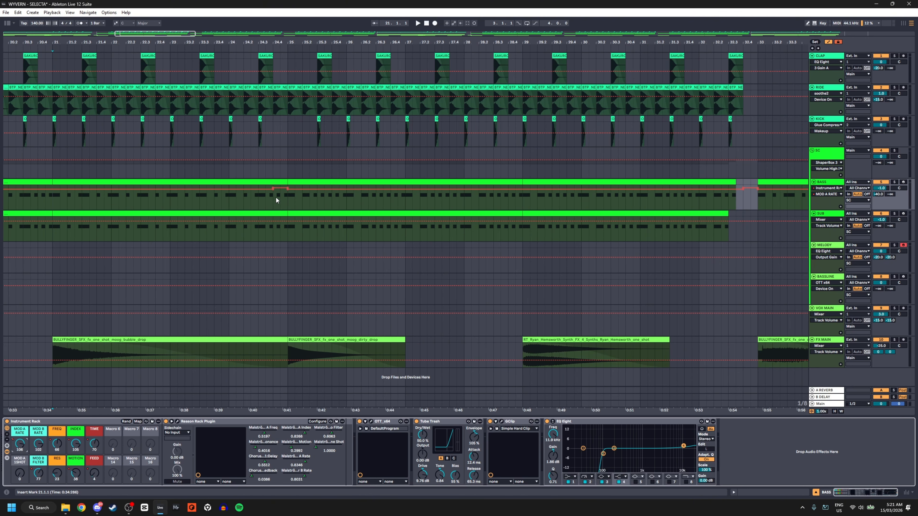
{"action": "left_click", "coordinate": [272, 198]}
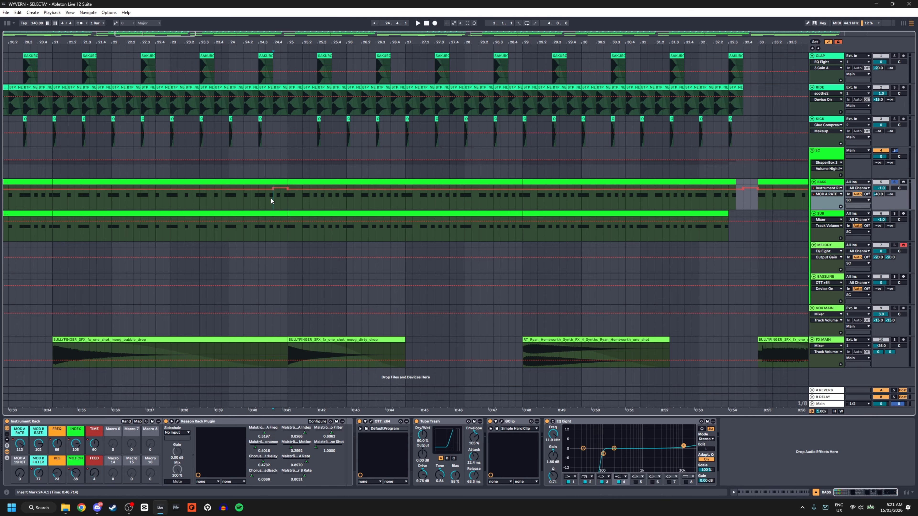
{"action": "scroll", "coordinate": [329, 186], "scroll_direction": "up", "scroll_amount": 2}
{"action": "left_click", "coordinate": [329, 187]}
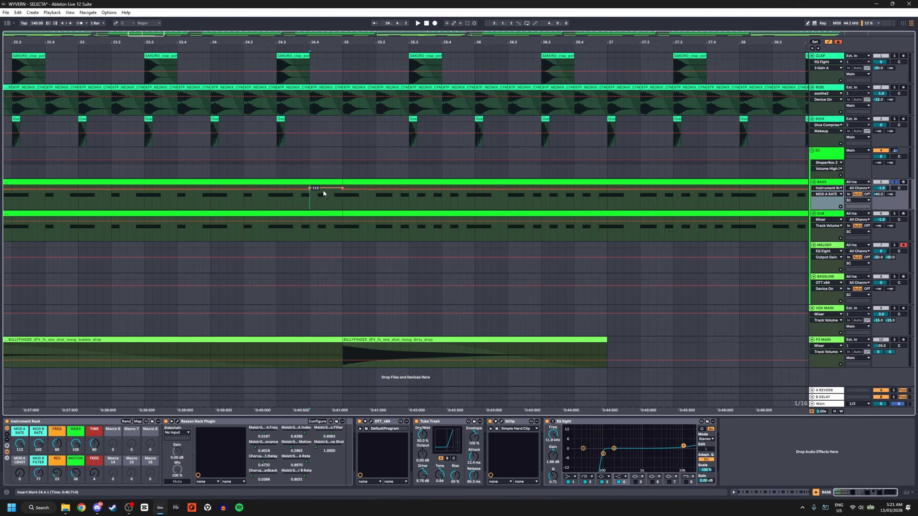
Play the soloed BASS track from 24.1.1 through the MOD A RATE change before bar 25.
{"action": "scroll", "coordinate": [312, 193], "scroll_direction": "down", "scroll_amount": 3}
{"action": "key", "text": "Left"}
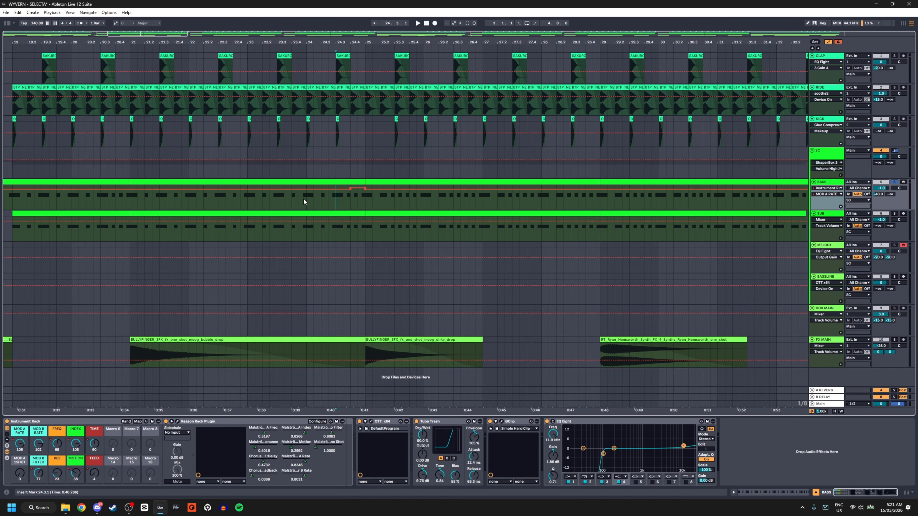
{"action": "left_click", "coordinate": [308, 198]}
{"action": "key", "text": "space"}
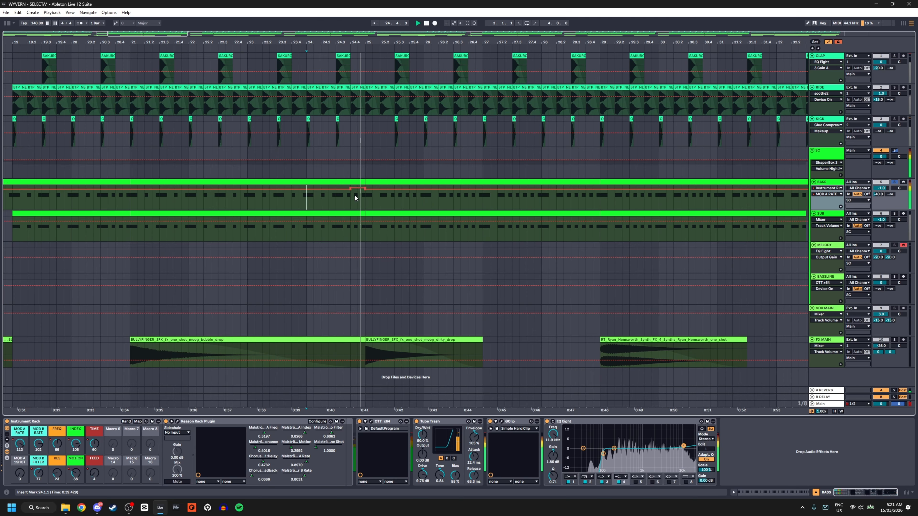
{"action": "key", "text": "space"}
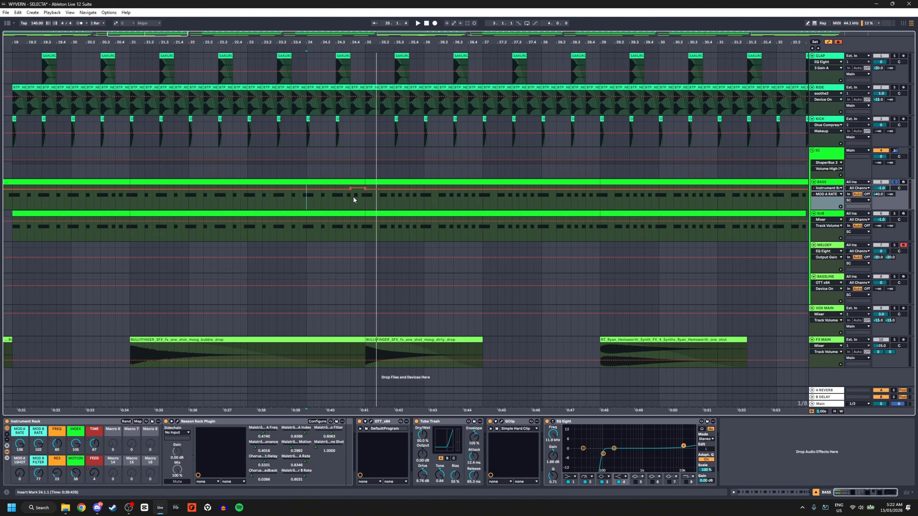
Show the BASS track's TIME automation and examine its ramp from bar 17 to bar 19 at DROP 1.
{"action": "scroll", "coordinate": [344, 199], "scroll_direction": "down", "scroll_amount": 5}
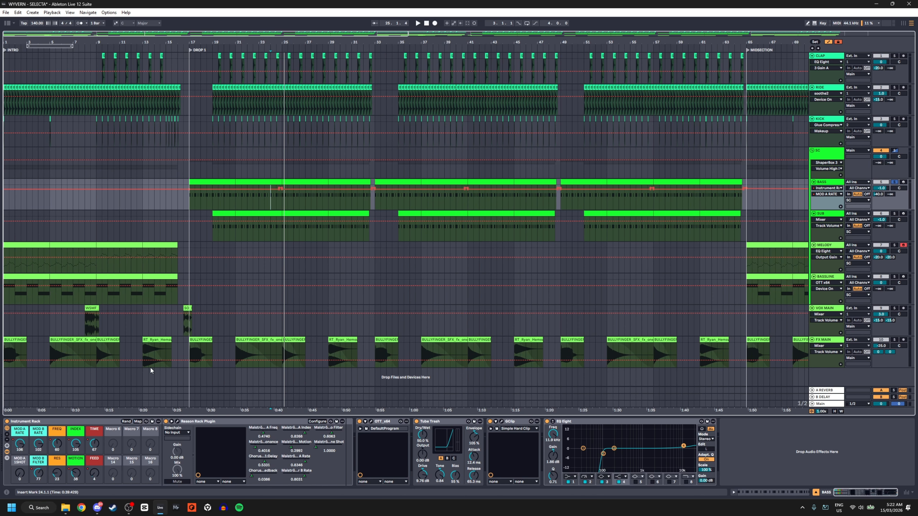
{"action": "left_click", "coordinate": [94, 443]}
{"action": "scroll", "coordinate": [189, 209], "scroll_direction": "up", "scroll_amount": 3}
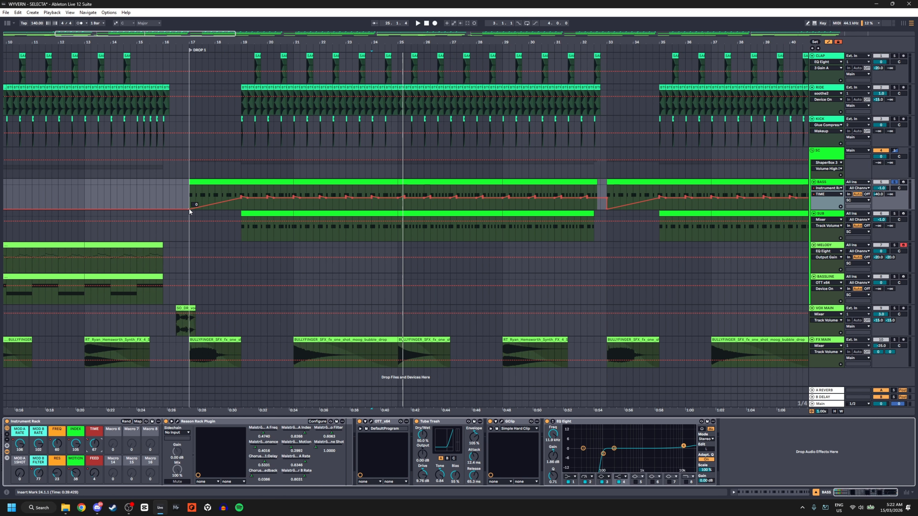
{"action": "left_click", "coordinate": [190, 209]}
{"action": "left_click", "coordinate": [233, 186]}
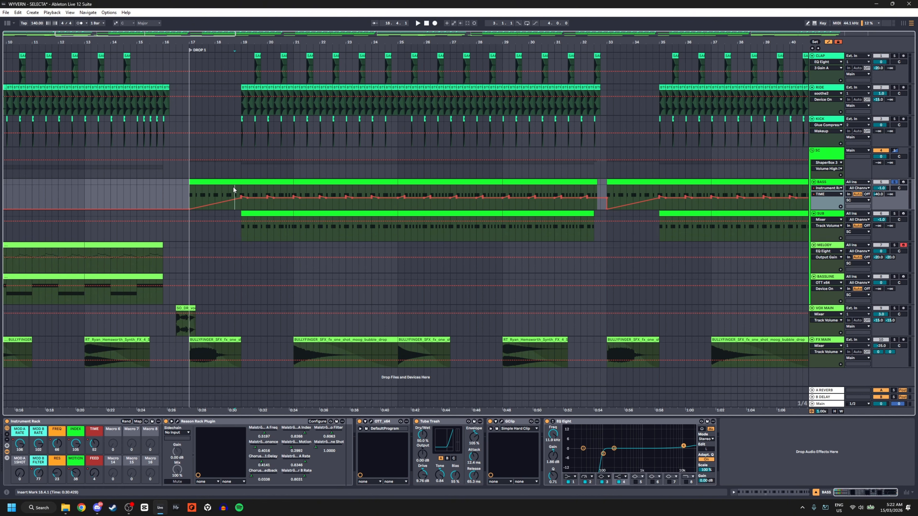
{"action": "scroll", "coordinate": [233, 186], "scroll_direction": "up", "scroll_amount": 3}
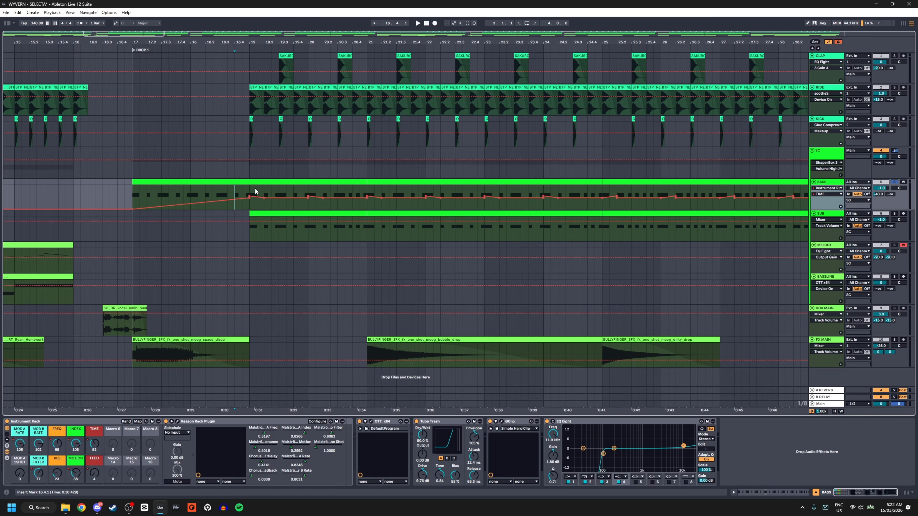
Play the soloed BASS track from 18.3.1 through the end of its TIME ramp and past bar 19.
{"action": "key", "text": "space"}
{"action": "left_click", "coordinate": [205, 190]}
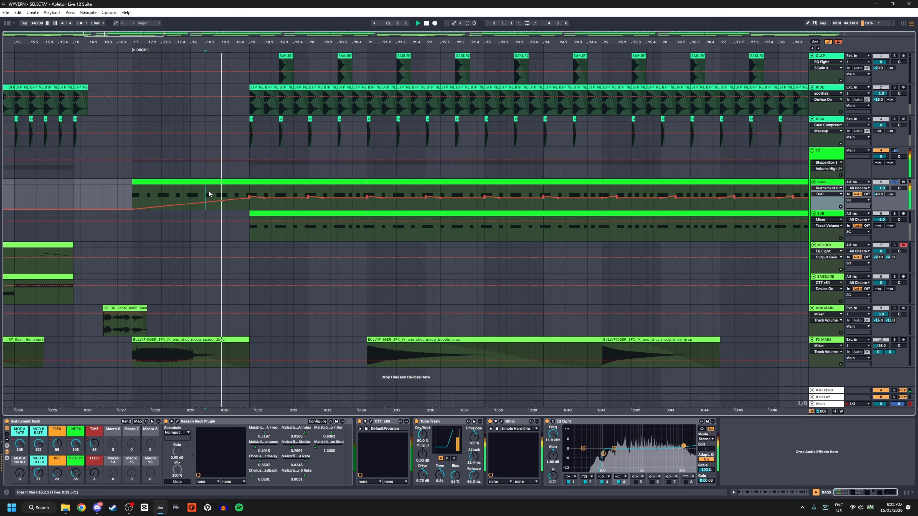
{"action": "scroll", "coordinate": [253, 196], "scroll_direction": "down", "scroll_amount": 3}
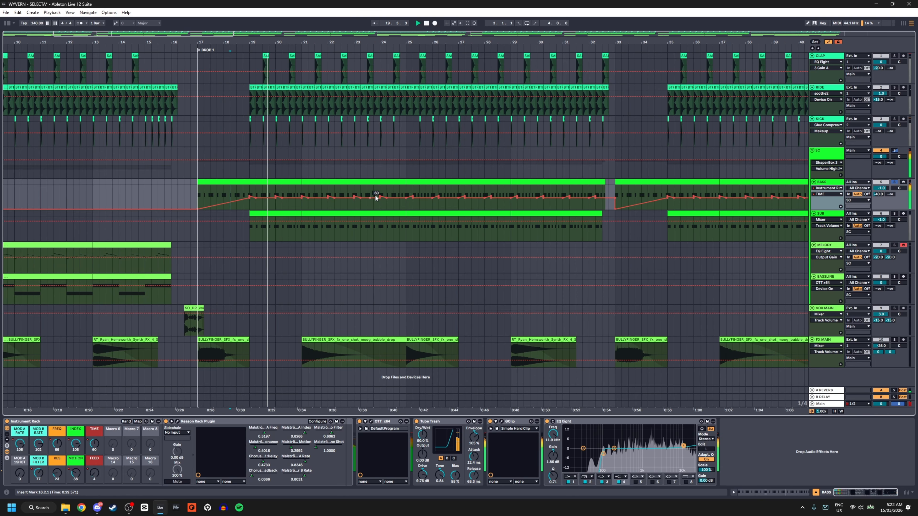
{"action": "key", "text": "space"}
Play the soloed BASS track from 24.4.1 and examine the repeating TIME automation peaks in DROP 1.
{"action": "left_click", "coordinate": [400, 190]}
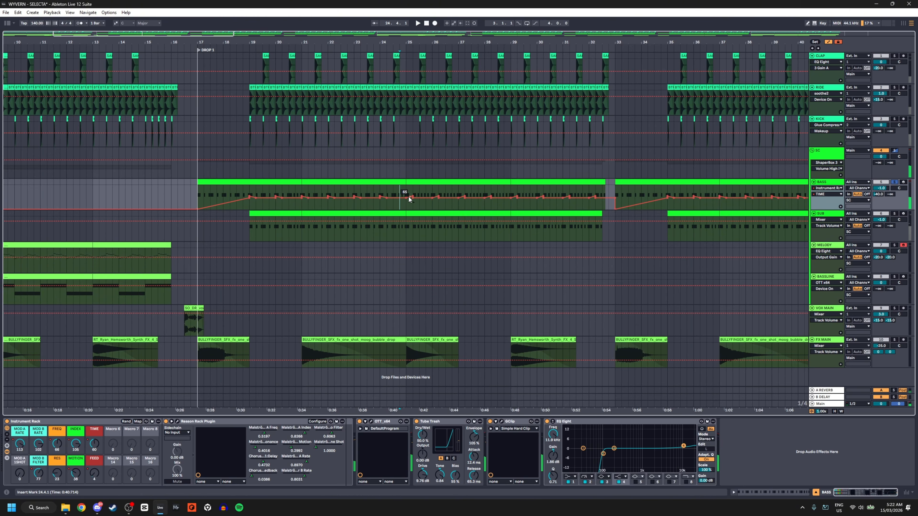
{"action": "key", "text": "space"}
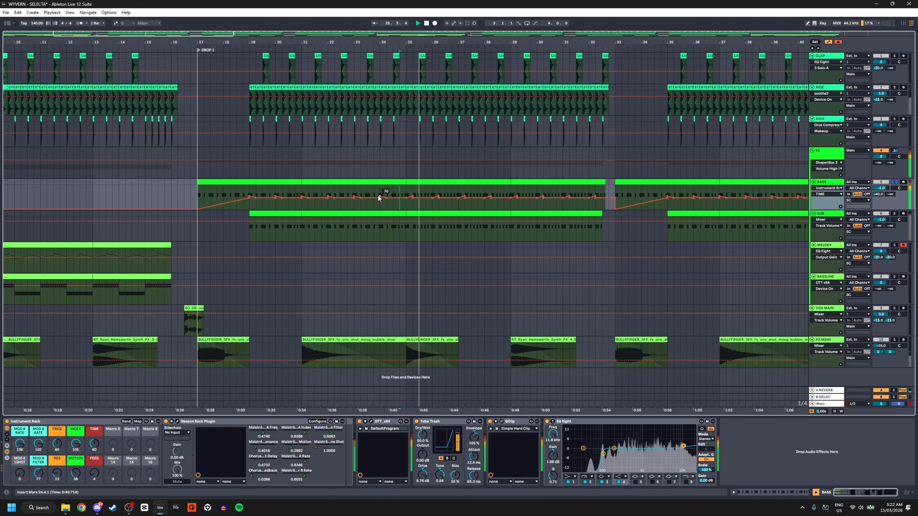
{"action": "scroll", "coordinate": [378, 196], "scroll_direction": "down", "scroll_amount": 3}
{"action": "scroll", "coordinate": [287, 195], "scroll_direction": "up", "scroll_amount": 5}
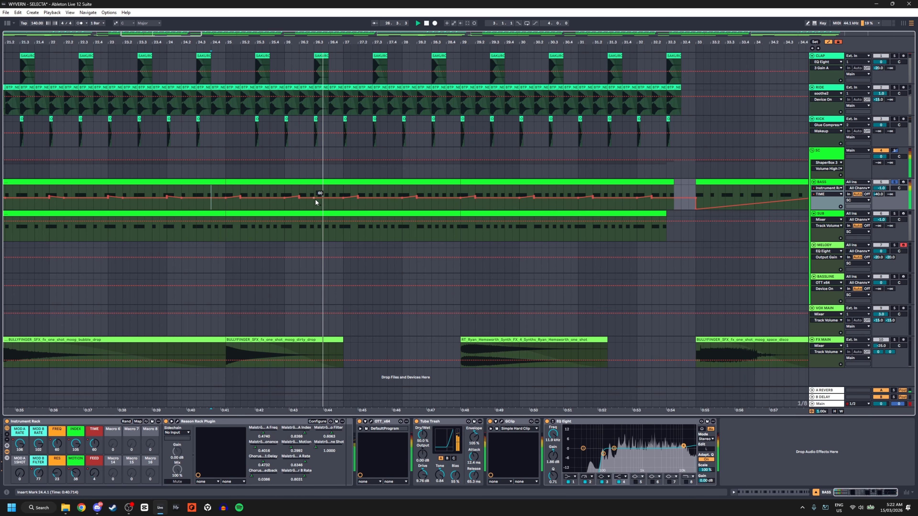
{"action": "scroll", "coordinate": [356, 205], "scroll_direction": "down", "scroll_amount": 2}
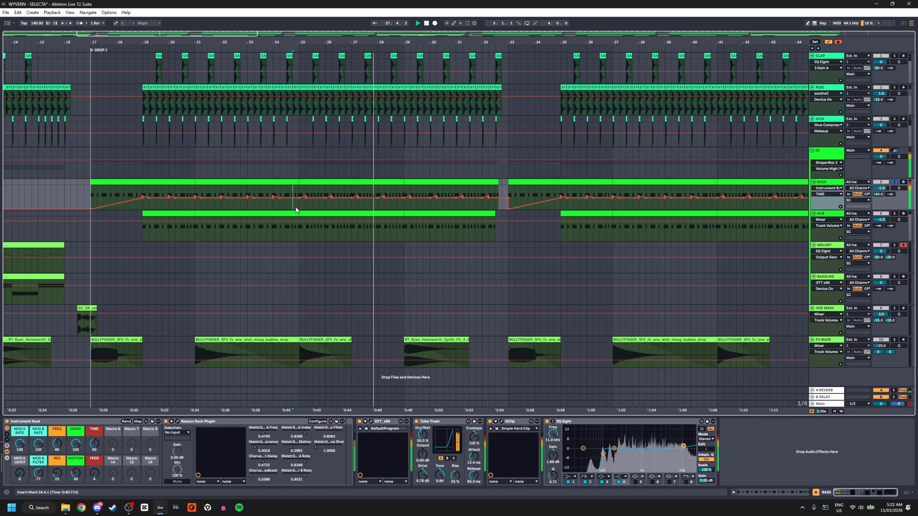
{"action": "scroll", "coordinate": [293, 206], "scroll_direction": "up", "scroll_amount": 4}
Hide automation and play the soloed BASS track in DROP 2 from 83.1.1.
{"action": "key", "text": "a"}
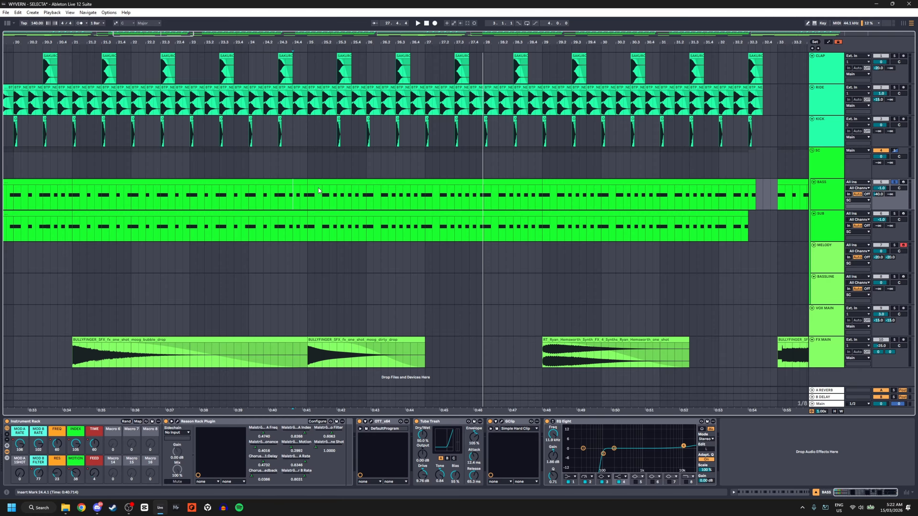
{"action": "key", "text": "w"}
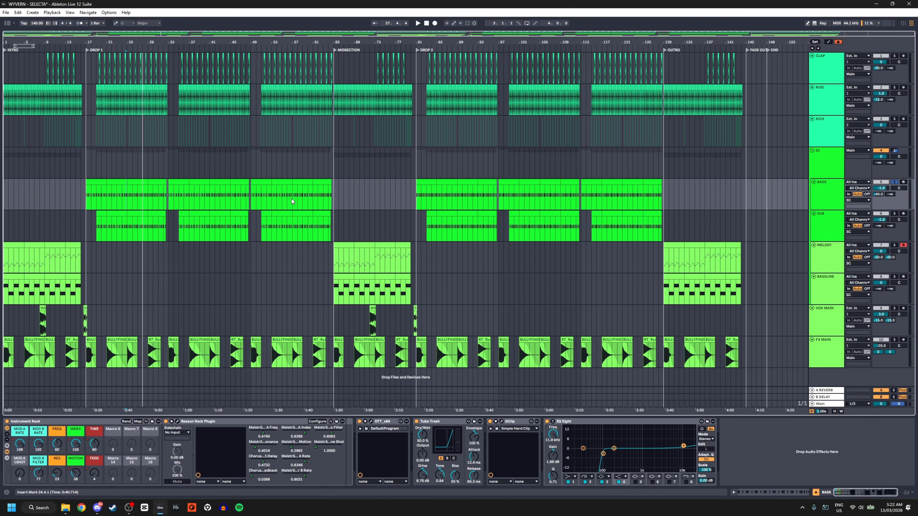
{"action": "scroll", "coordinate": [416, 192], "scroll_direction": "up", "scroll_amount": 5}
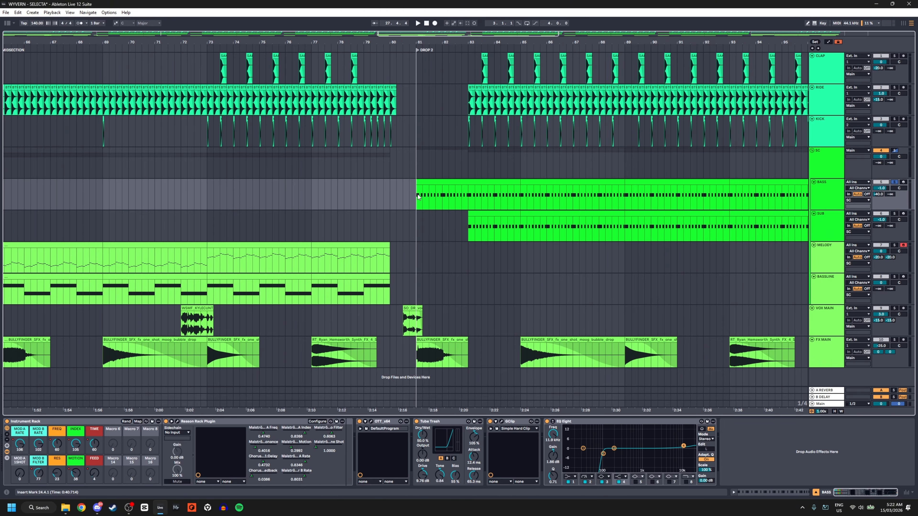
{"action": "left_click", "coordinate": [472, 195]}
{"action": "scroll", "coordinate": [466, 195], "scroll_direction": "up", "scroll_amount": 3}
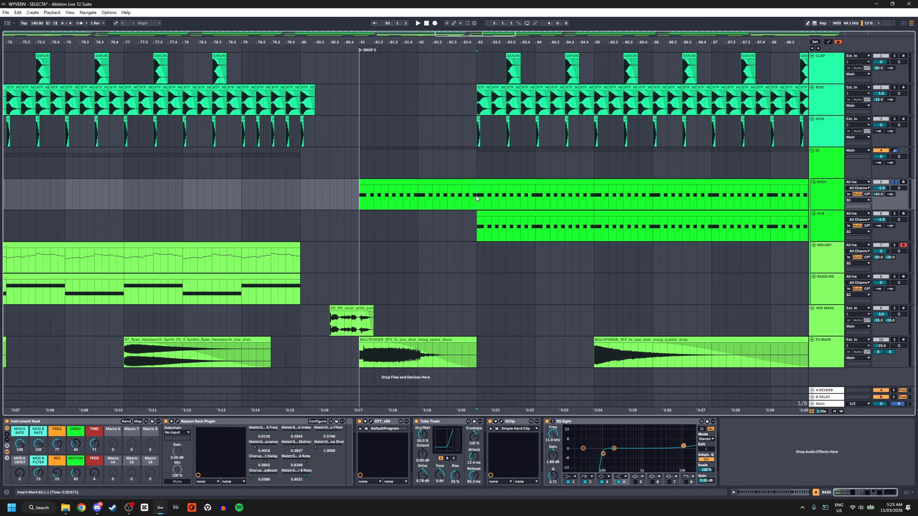
{"action": "key", "text": "space"}
{"action": "scroll", "coordinate": [409, 203], "scroll_direction": "down", "scroll_amount": 3}
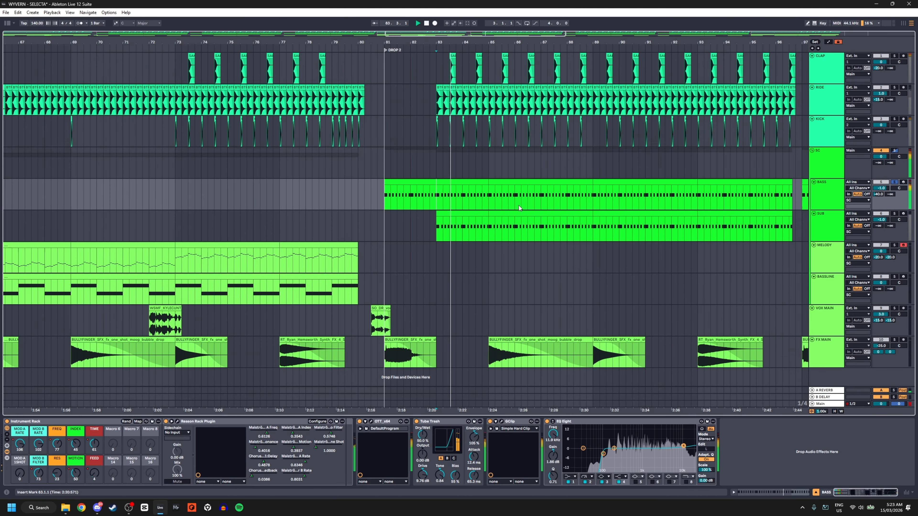
{"action": "scroll", "coordinate": [519, 205], "scroll_direction": "up", "scroll_amount": 3}
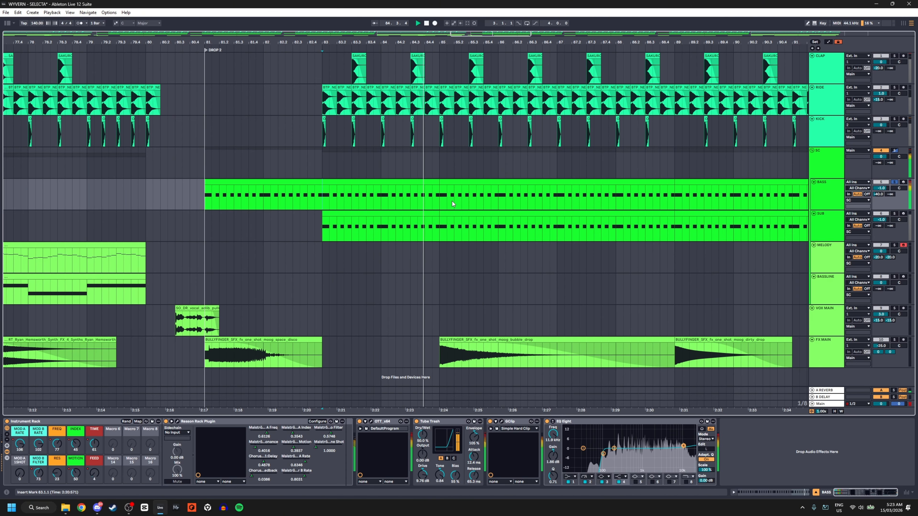
{"action": "scroll", "coordinate": [452, 201], "scroll_direction": "down", "scroll_amount": 3}
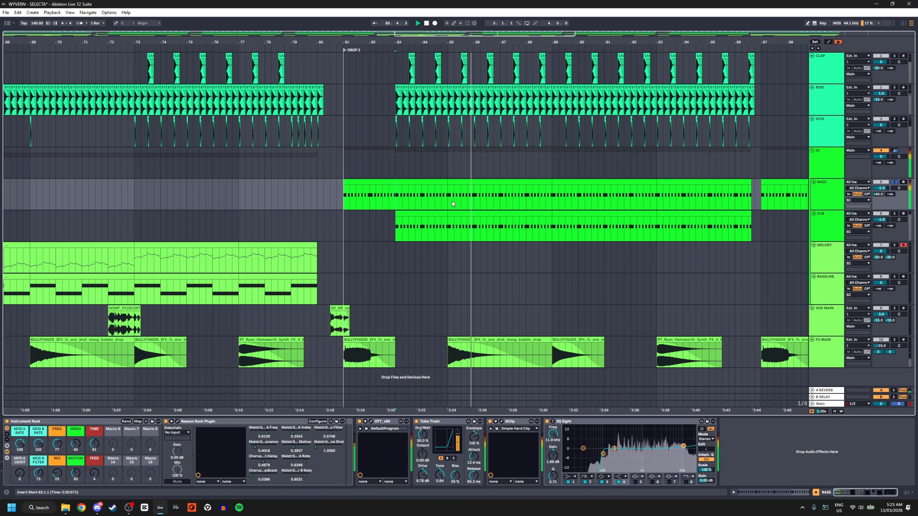
Show automation across the whole arrangement and compare the BASS track's TIME envelope in DROP 1 and DROP 2.
{"action": "scroll", "coordinate": [452, 201], "scroll_direction": "down", "scroll_amount": 3}
{"action": "scroll", "coordinate": [117, 295], "scroll_direction": "left", "scroll_amount": 10}
{"action": "key", "text": "a"}
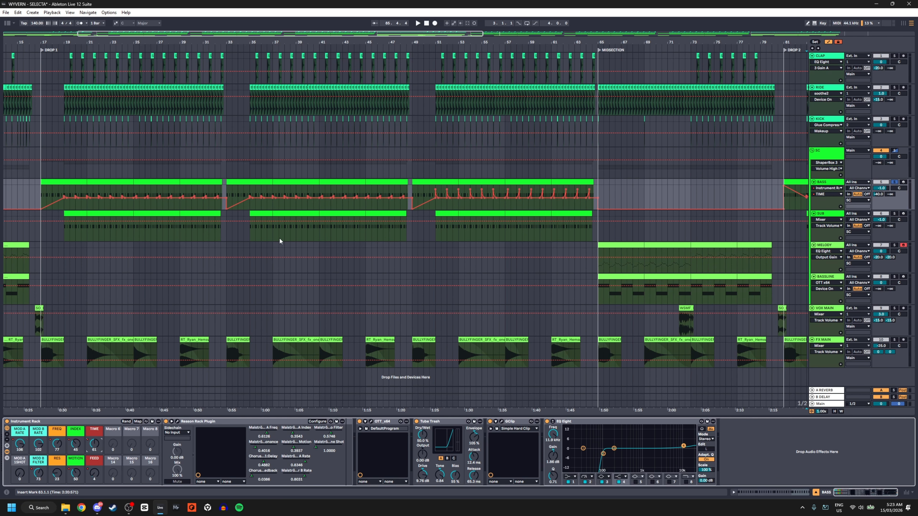
{"action": "key", "text": "w"}
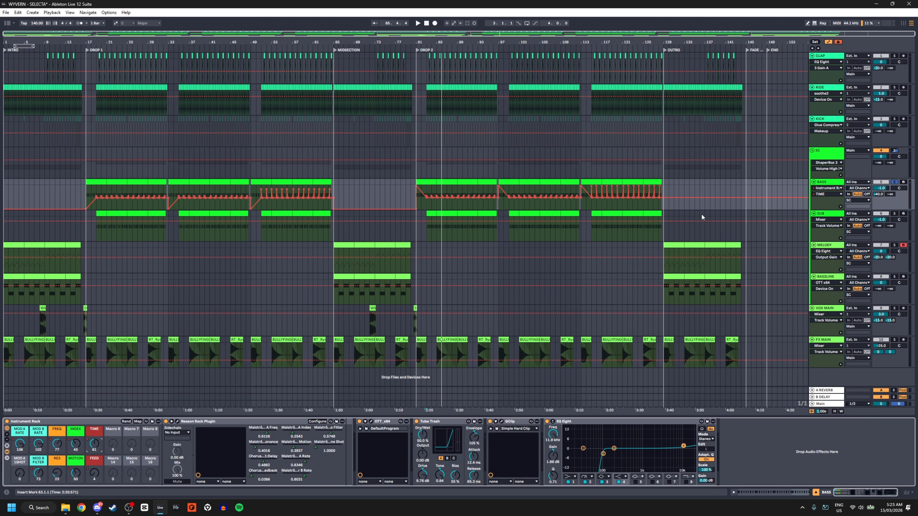
Play the soloed BASS track from 81.3.1 through the falling TIME ramp at the start of DROP 2.
{"action": "scroll", "coordinate": [413, 199], "scroll_direction": "up", "scroll_amount": 5}
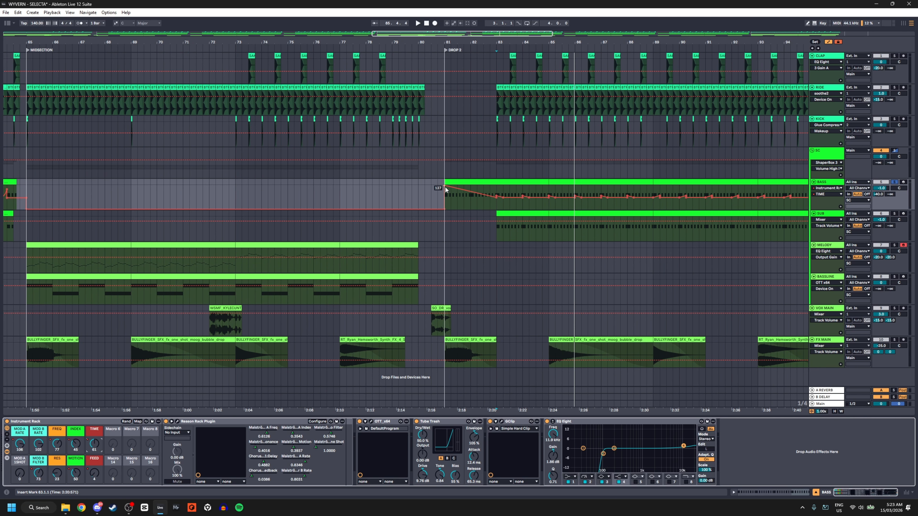
{"action": "left_click", "coordinate": [456, 200]}
{"action": "key", "text": "space"}
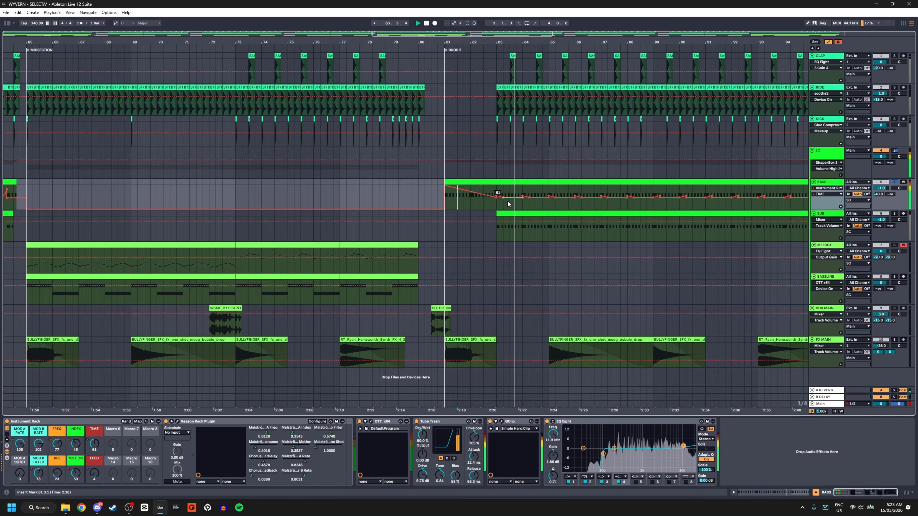
Show the BASS track's FEED automation and play the soloed track from 17.1.1 into bar 19 of DROP 1.
{"action": "scroll", "coordinate": [440, 211], "scroll_direction": "down", "scroll_amount": 3}
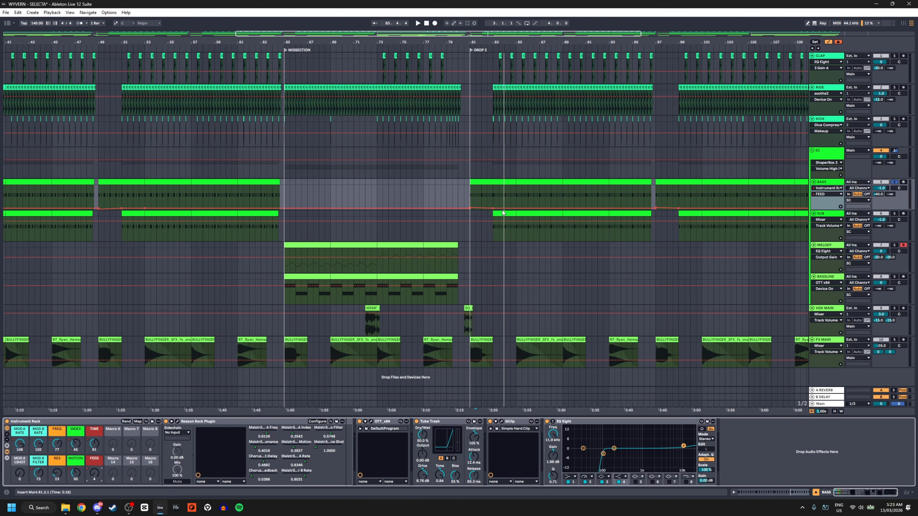
{"action": "scroll", "coordinate": [374, 205], "scroll_direction": "down", "scroll_amount": 3}
{"action": "left_click", "coordinate": [87, 196]}
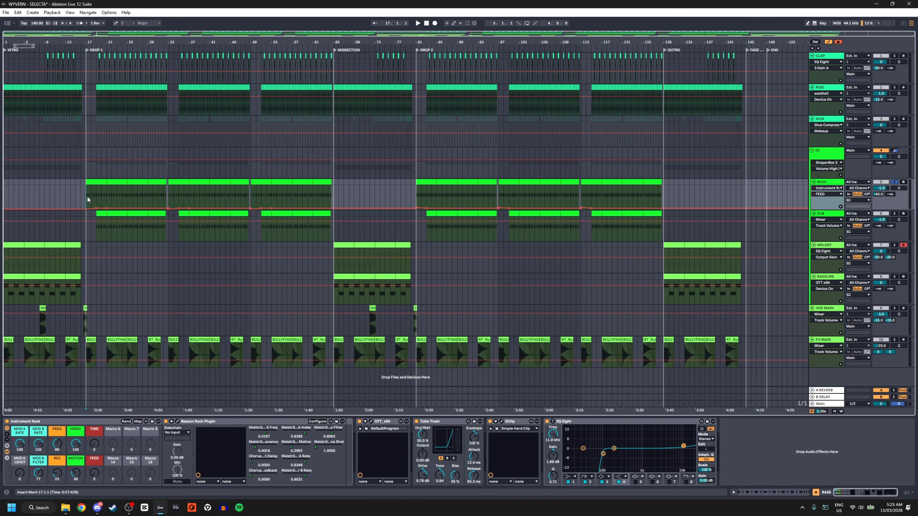
{"action": "scroll", "coordinate": [87, 197], "scroll_direction": "up", "scroll_amount": 5}
{"action": "key", "text": "space"}
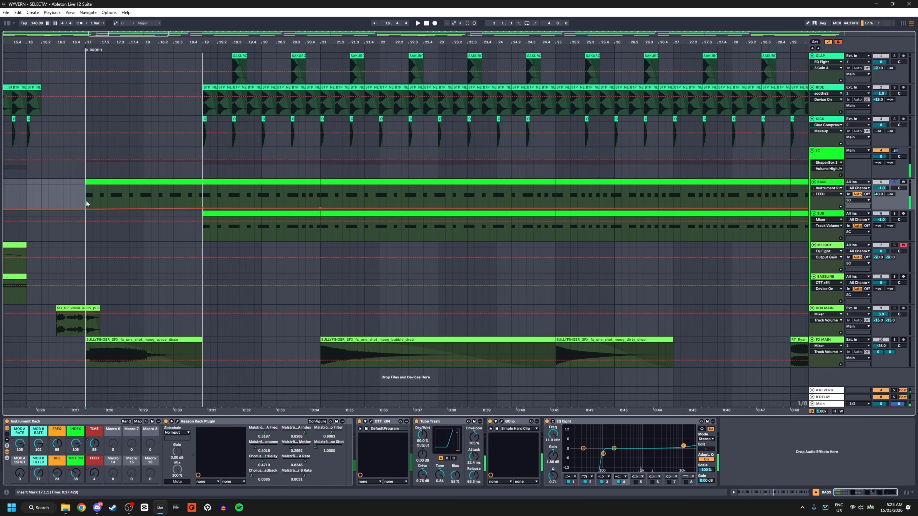
{"action": "key", "text": "space"}
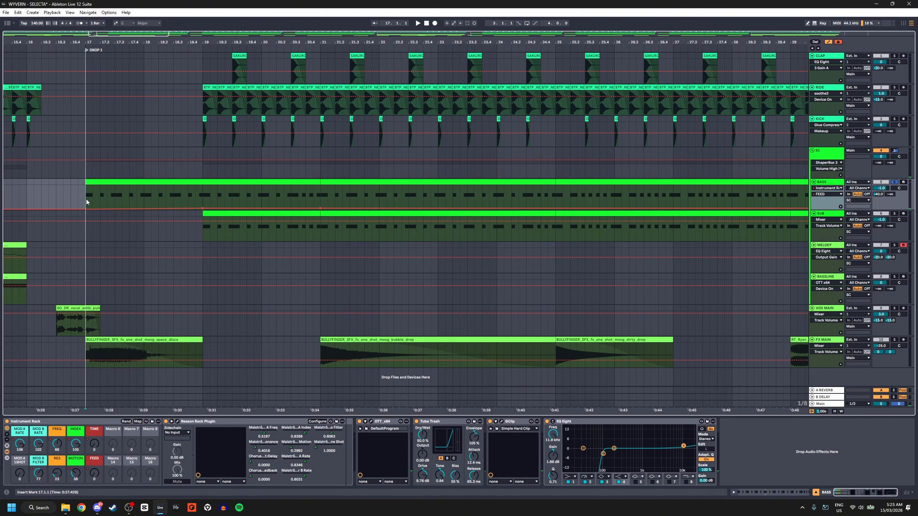
{"action": "key", "text": "space"}
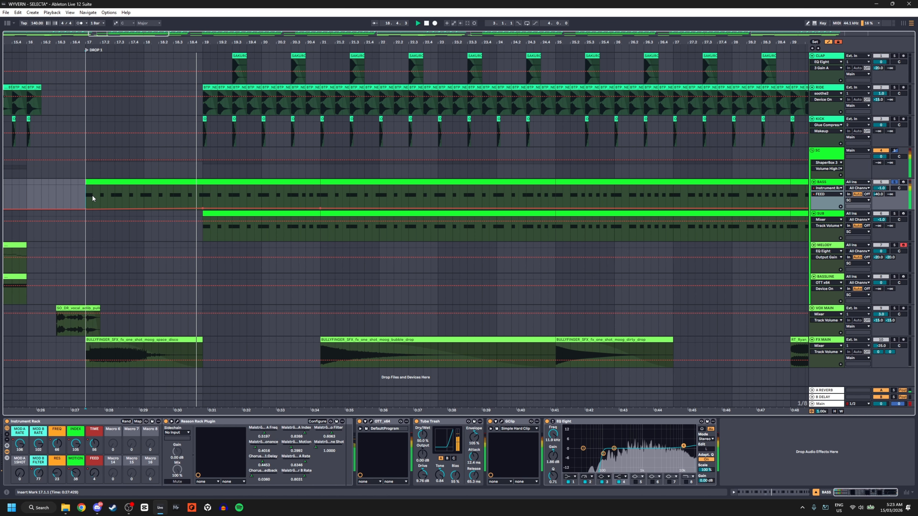
{"action": "scroll", "coordinate": [166, 191], "scroll_direction": "down", "scroll_amount": 3}
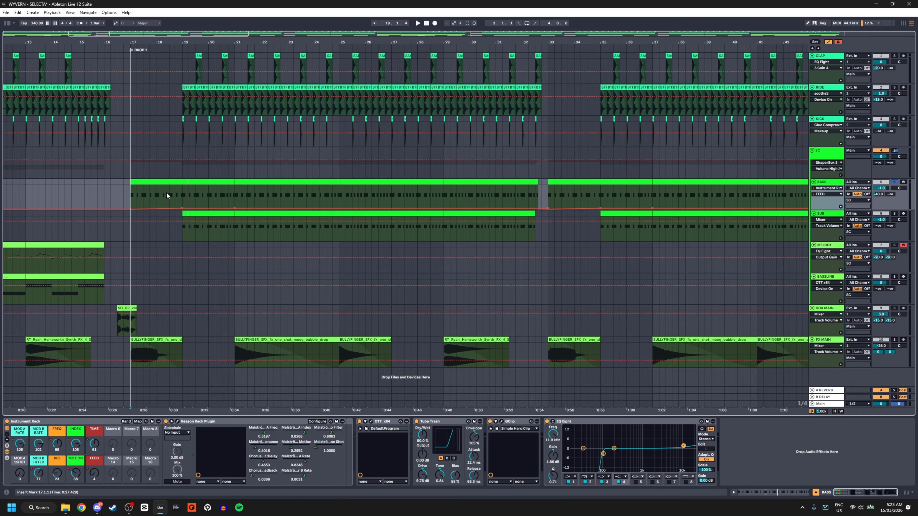
Hide automation, unsolo the BASS track and show the Main track's device chain.
{"action": "key", "text": "ctrl+a"}
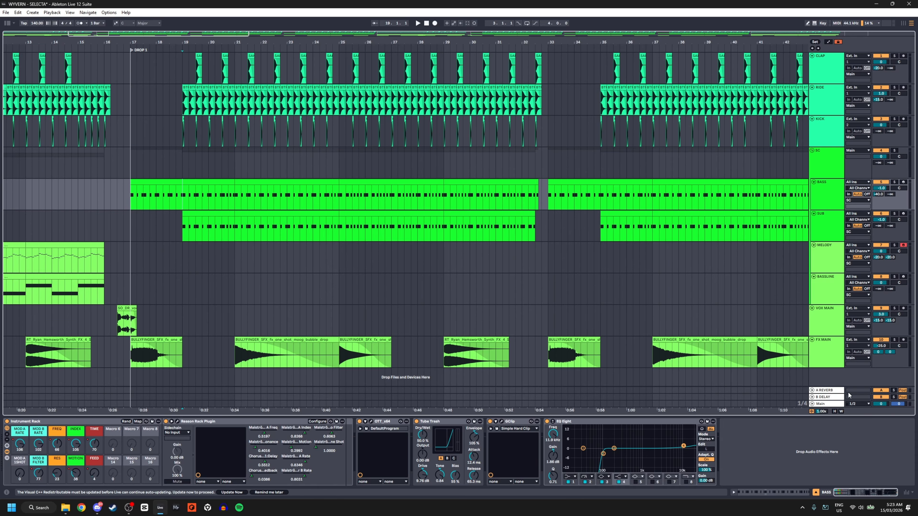
{"action": "left_click", "coordinate": [832, 405]}
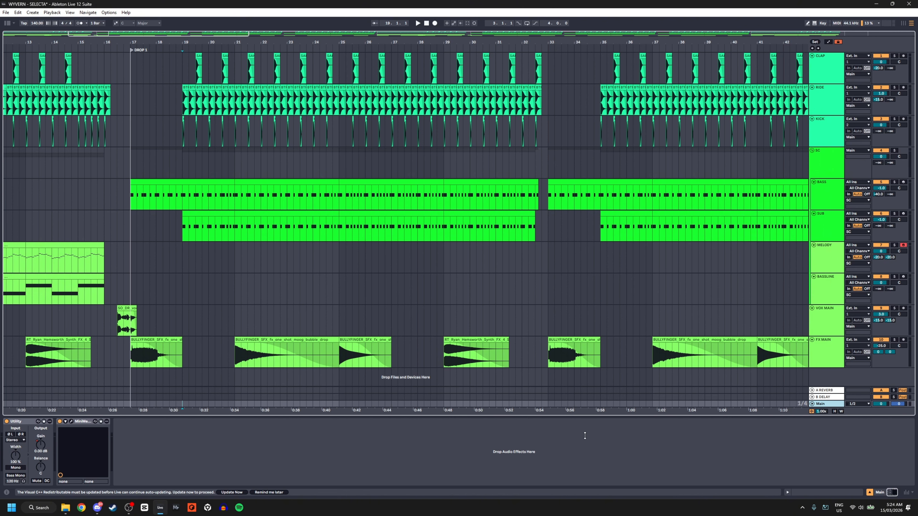
Collapse the device view and set the playback start to 17.1.1 at DROP 1.
{"action": "left_click_drag", "start_coordinate": [585, 436], "coordinate": [578, 436]}
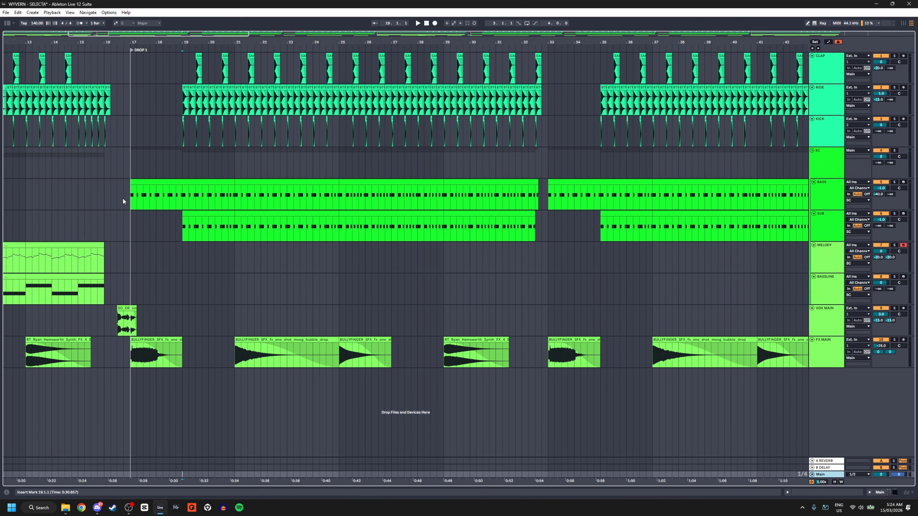
{"action": "left_click", "coordinate": [131, 199]}
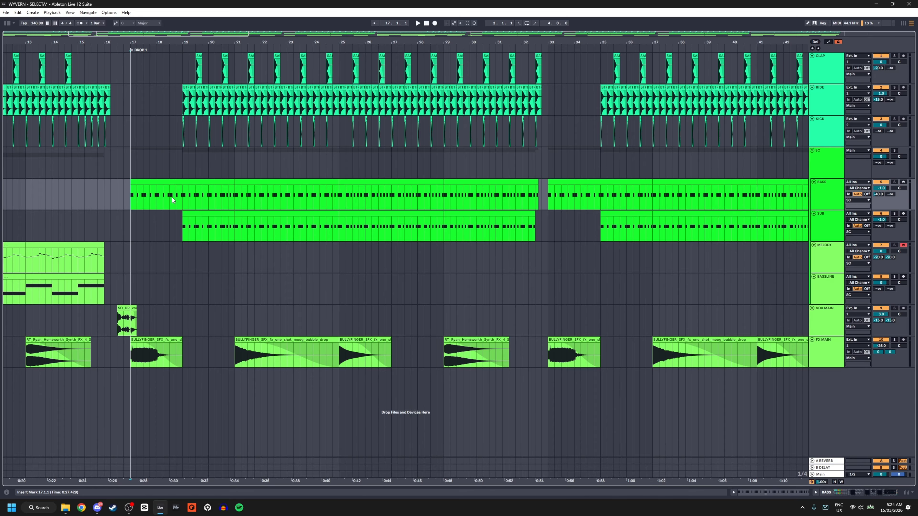